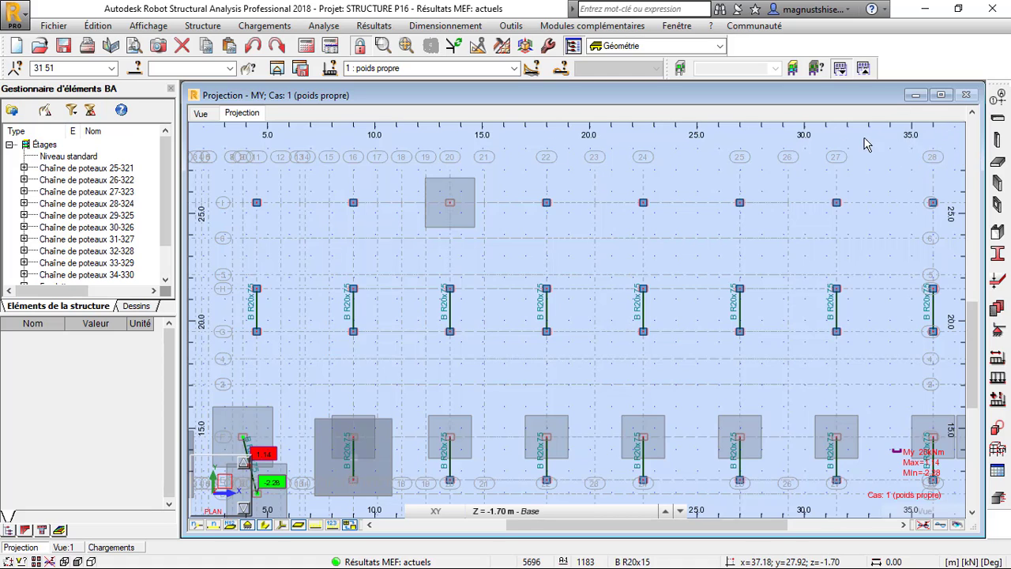
Step: Show the structure in the 3D view and send the model to Revit Structure using direct integration
left_click(201, 113)
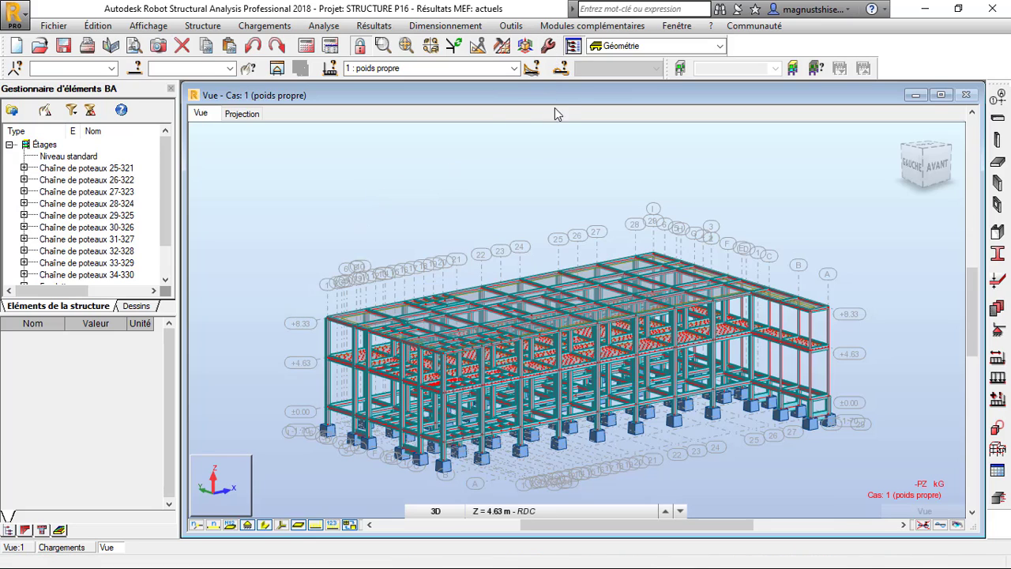
left_click(556, 26)
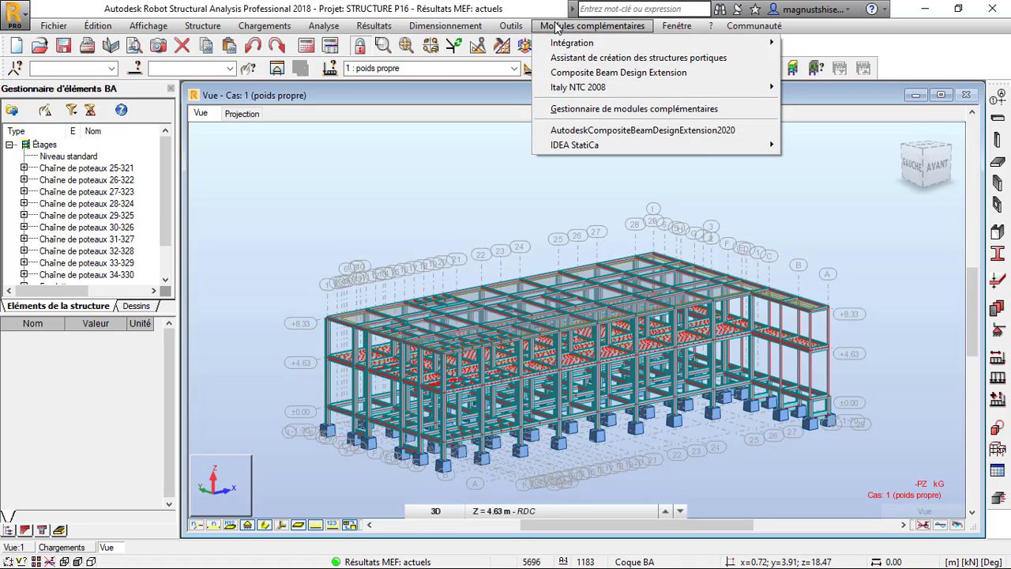
mouse_move(567, 43)
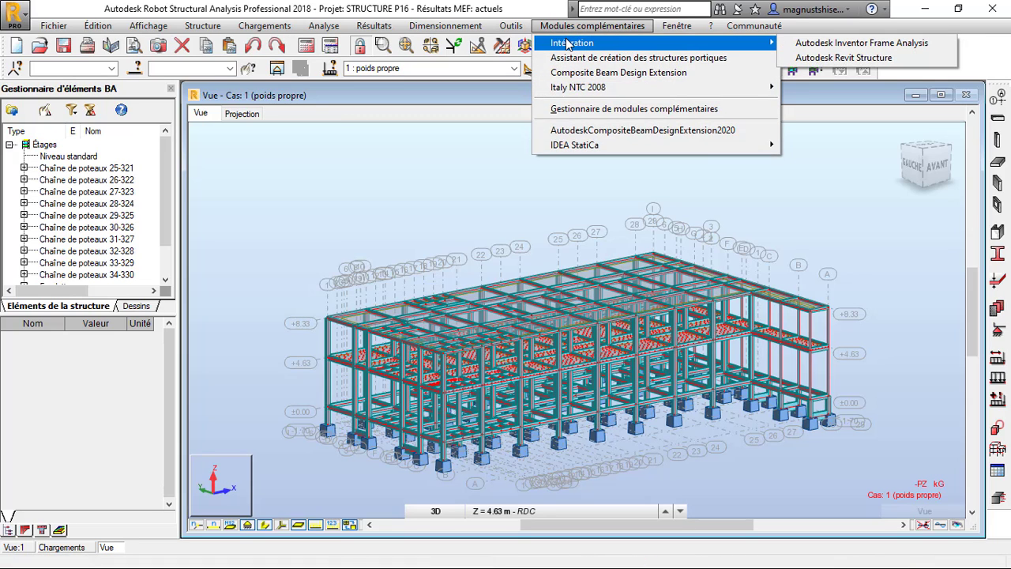
left_click(819, 62)
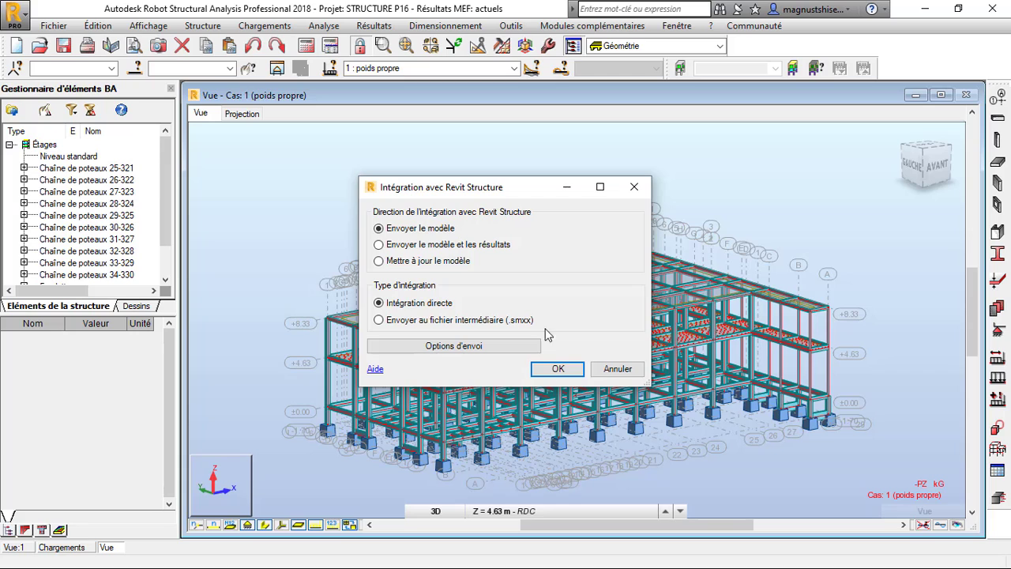
left_click(558, 369)
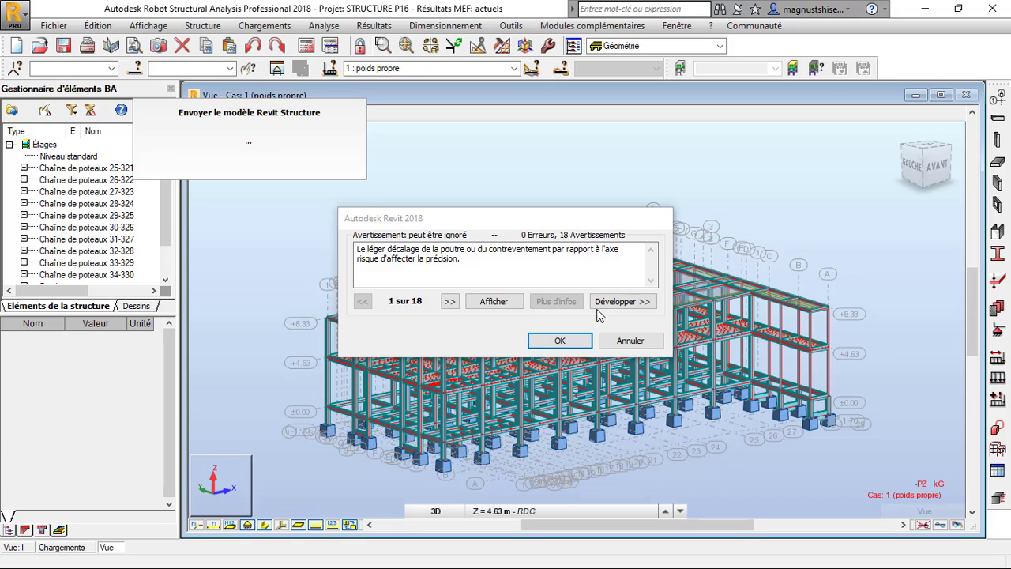
Step: Accept the Revit import warnings, then consult the list of integration errors and messages and close it
left_click(582, 342)
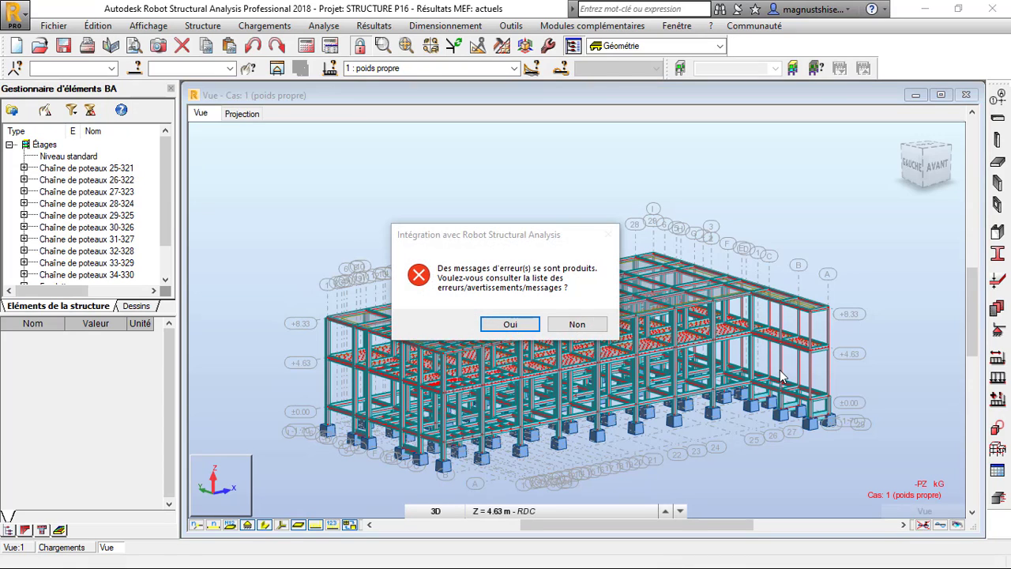
left_click(507, 333)
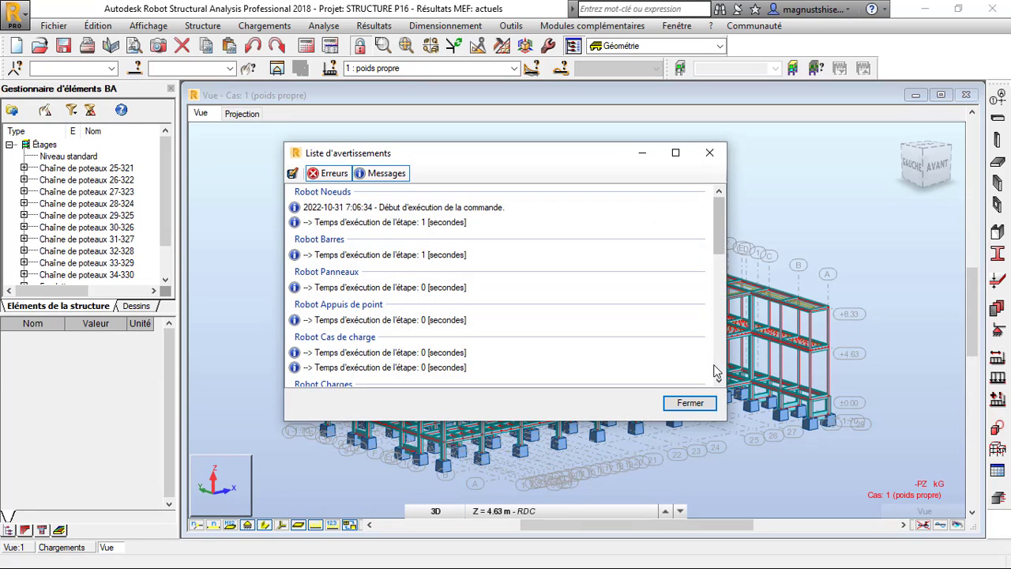
left_click(689, 401)
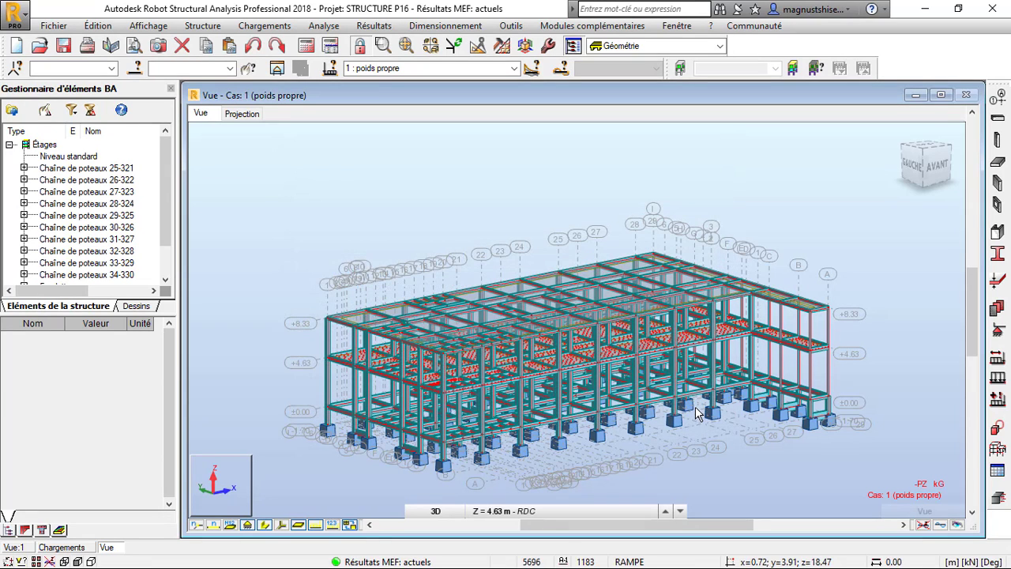
Step: Switch to Revit 2018 and open the default 3D view of the transferred Projet1 model
left_click(924, 8)
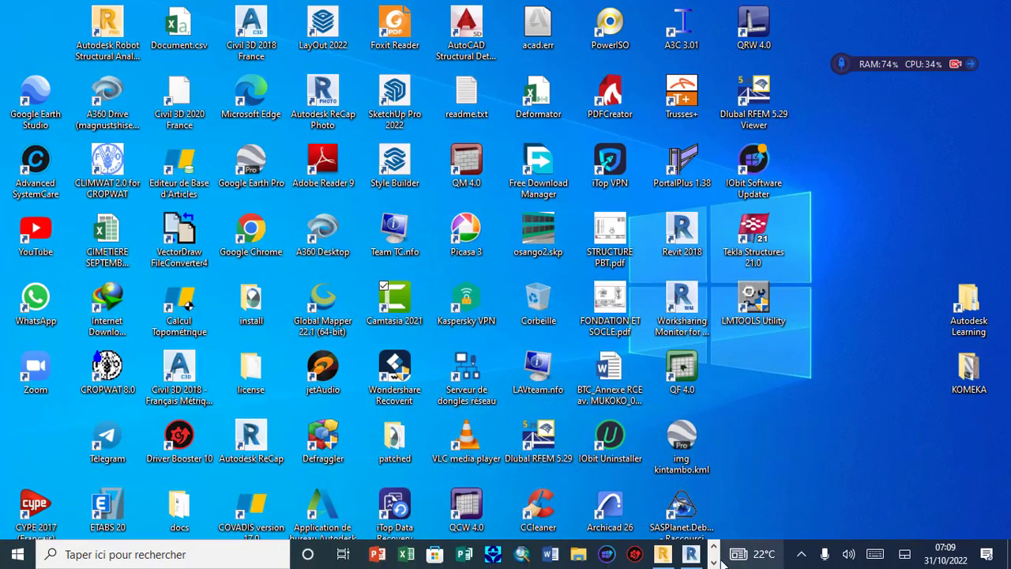
left_click(690, 560)
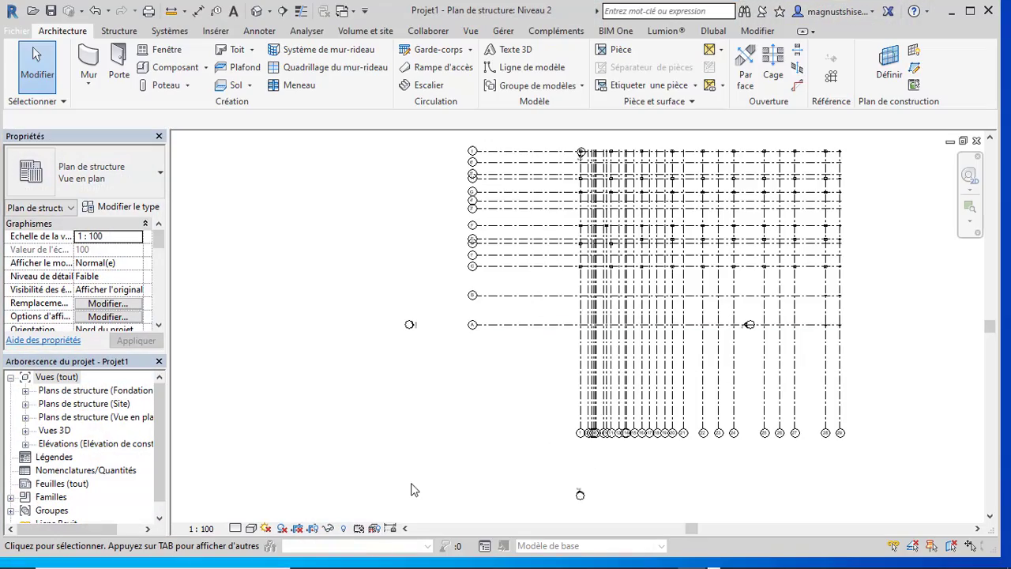
scroll(411, 483, "down", 2)
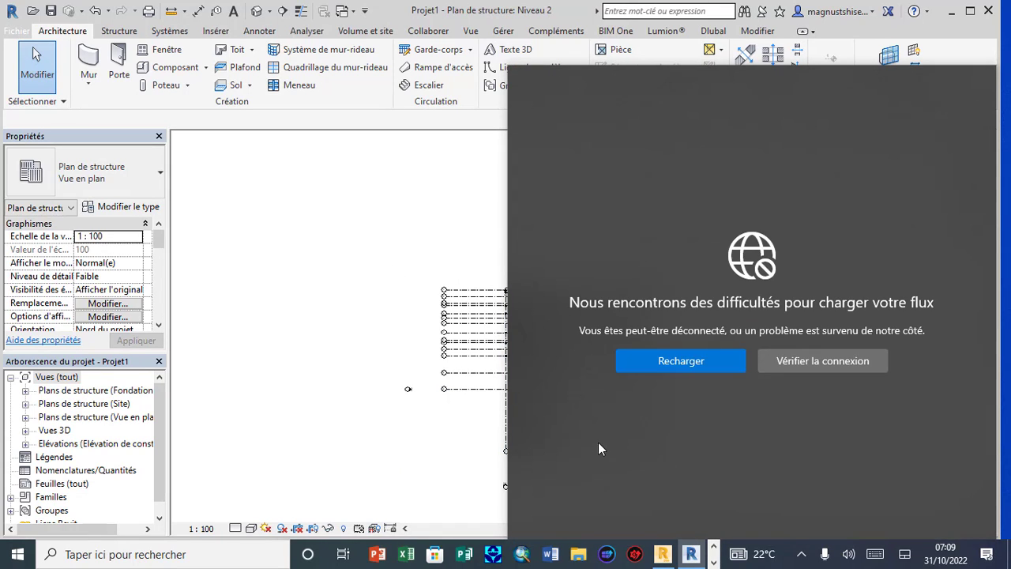
left_click(749, 561)
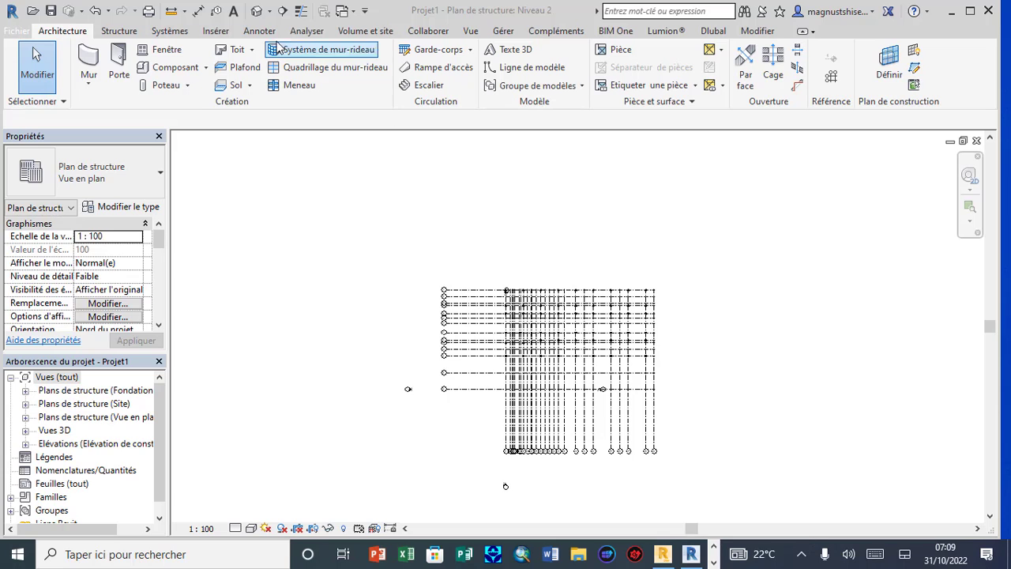
left_click(257, 12)
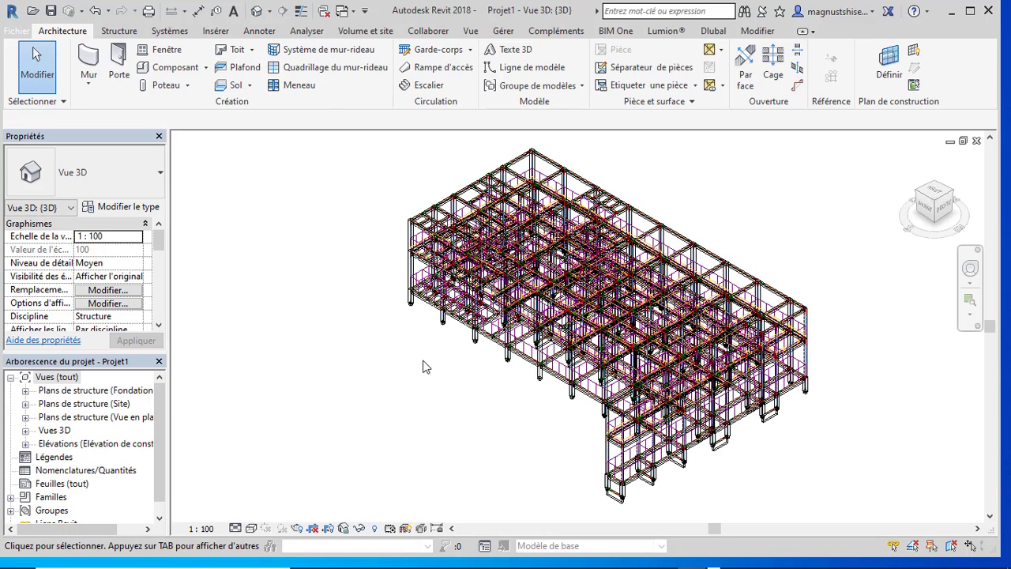
Step: Hide the analytical model in the 3D view and set the visual style to Realistic (Réaliste)
scroll(425, 361, "down", 4)
scroll(388, 240, "up", 3)
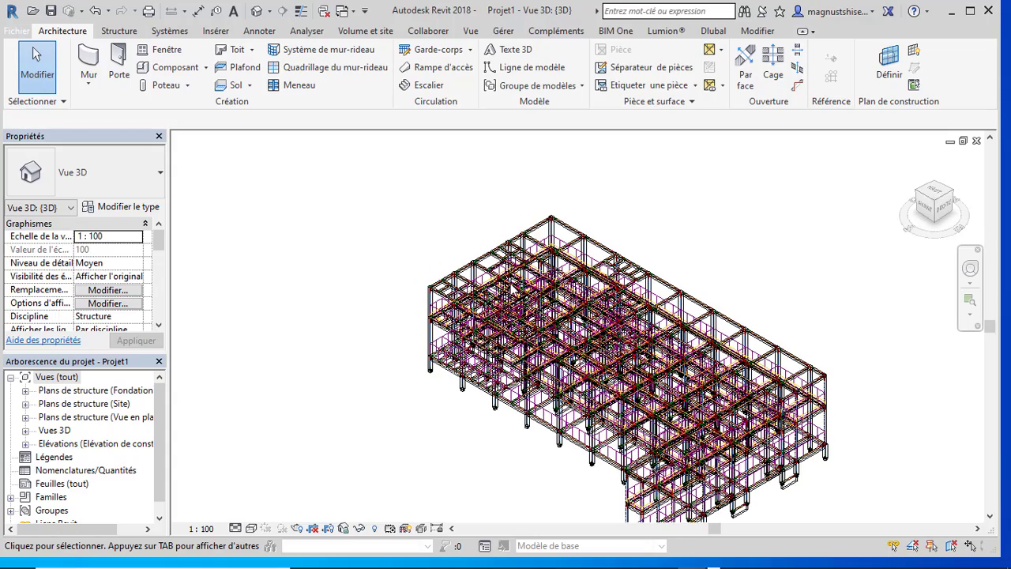
scroll(430, 308, "up", 3)
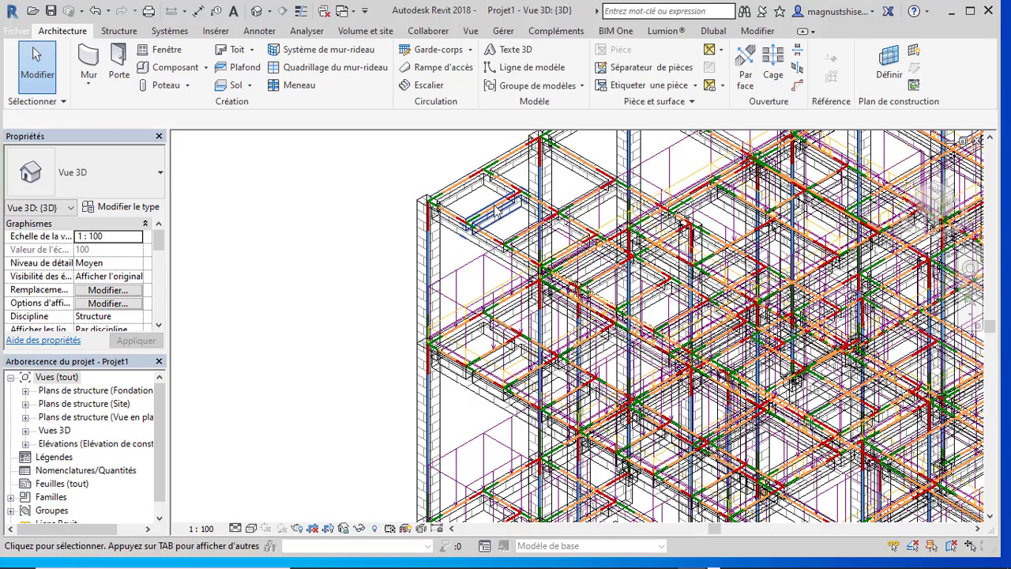
scroll(332, 242, "down", 3)
scroll(330, 246, "down", 2)
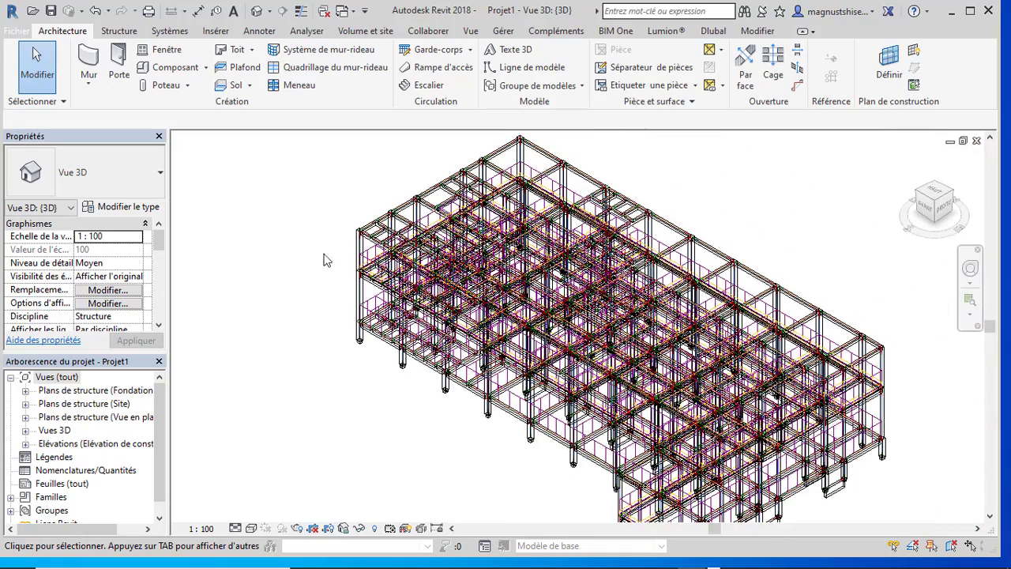
left_click(420, 527)
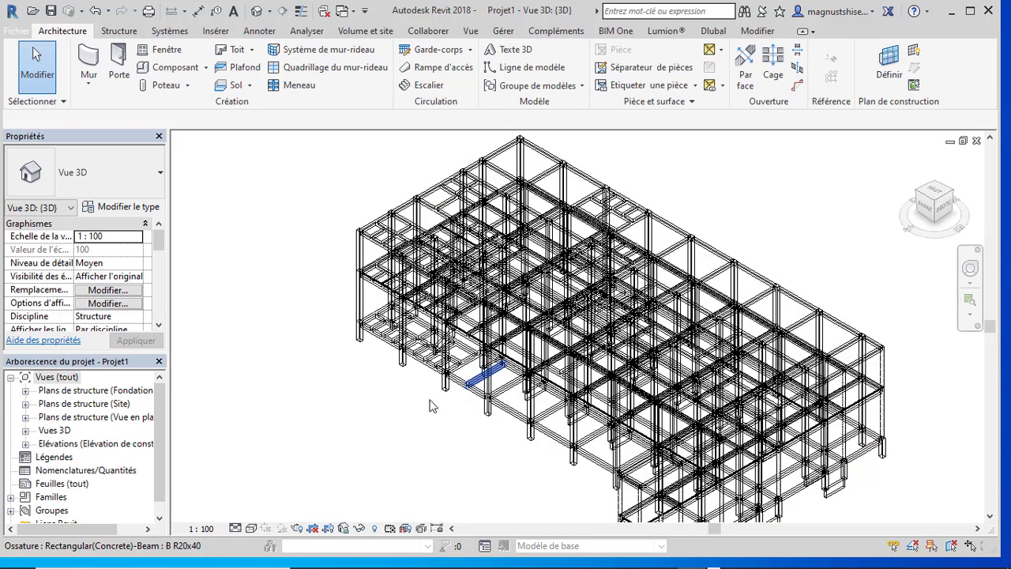
left_click(250, 528)
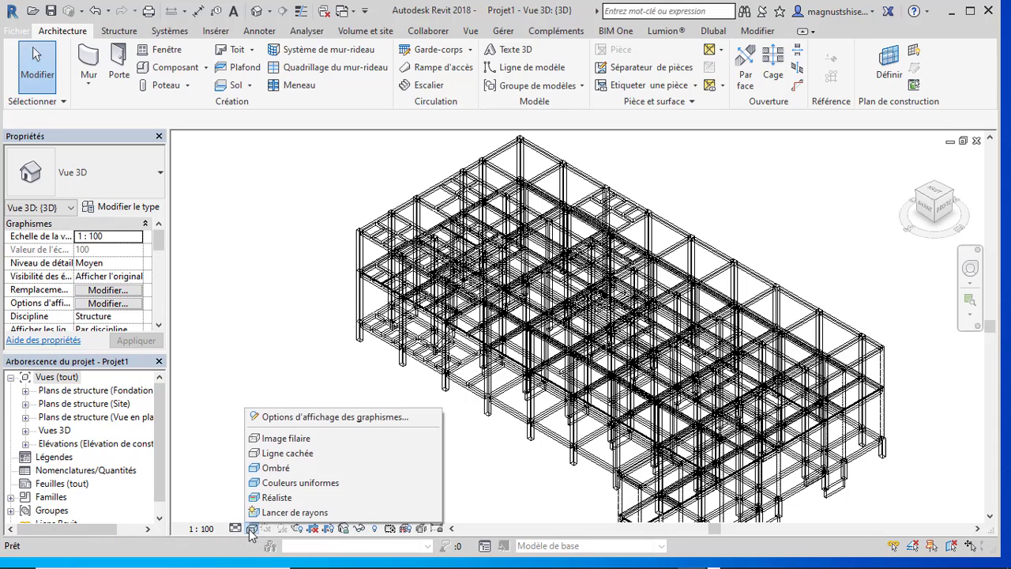
left_click(307, 501)
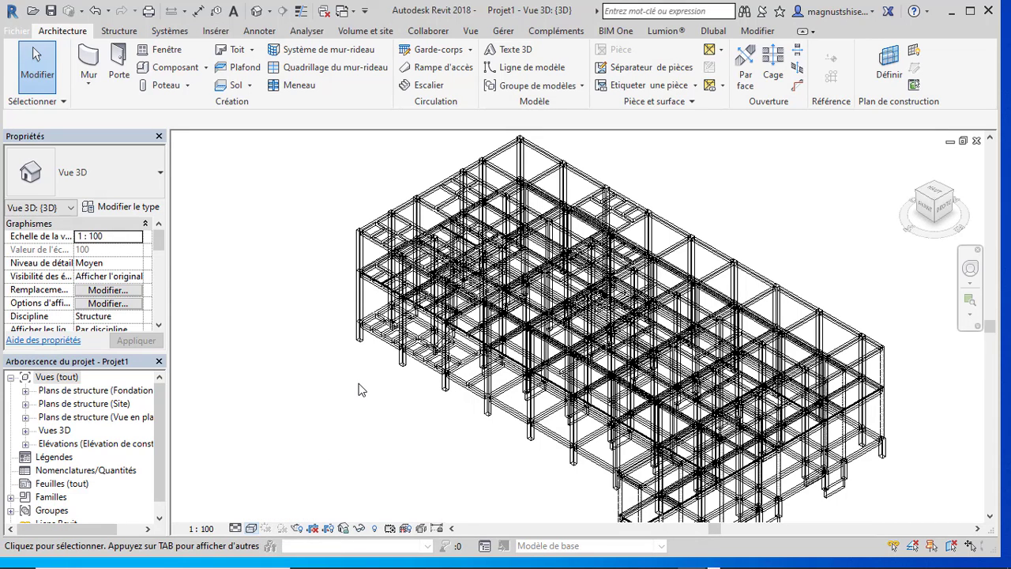
Step: Examine the transferred columns, beams, floor slabs and column bases of the building in the 3D view
scroll(360, 386, "down", 3)
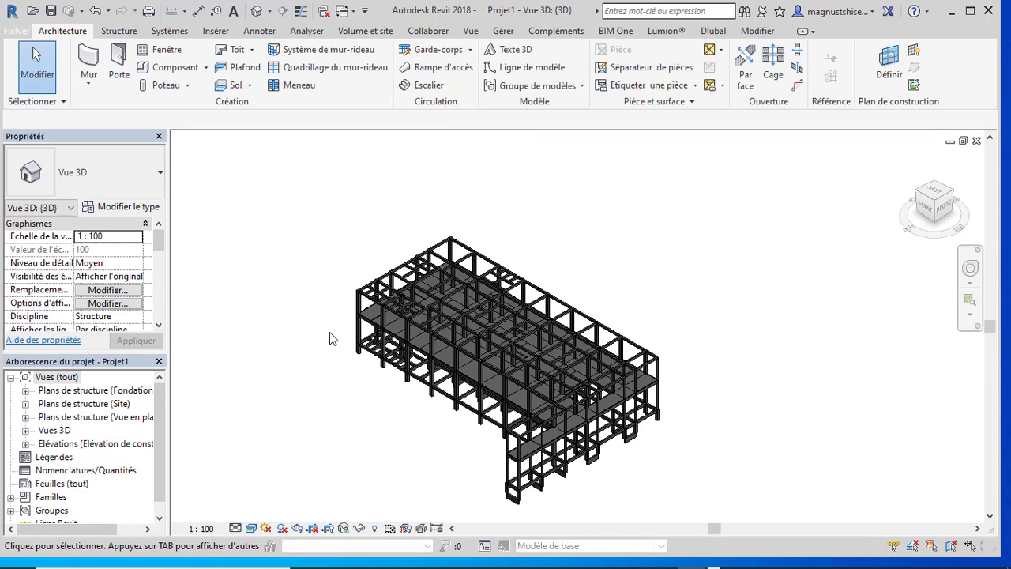
scroll(516, 505, "up", 5)
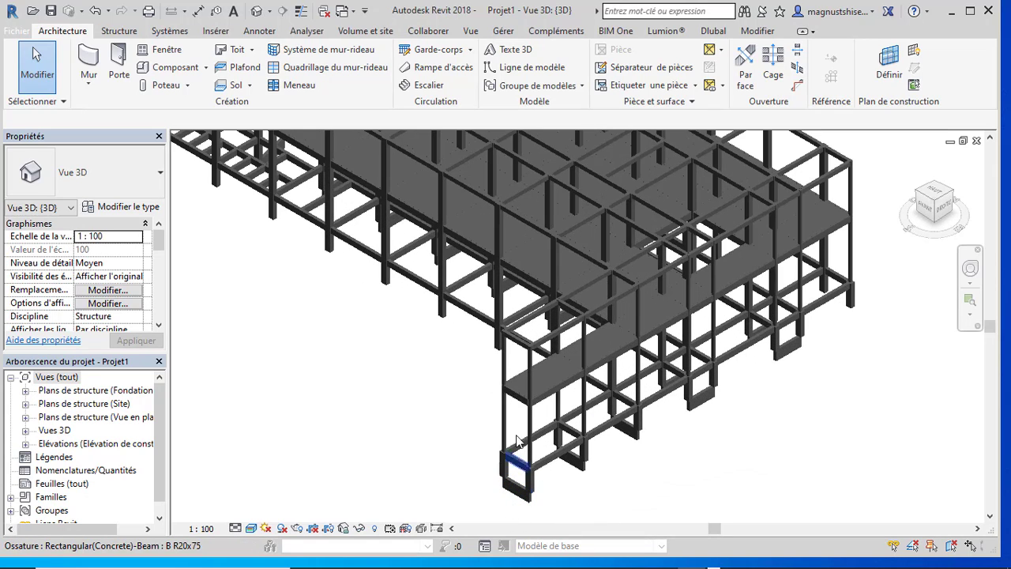
scroll(609, 493, "down", 5)
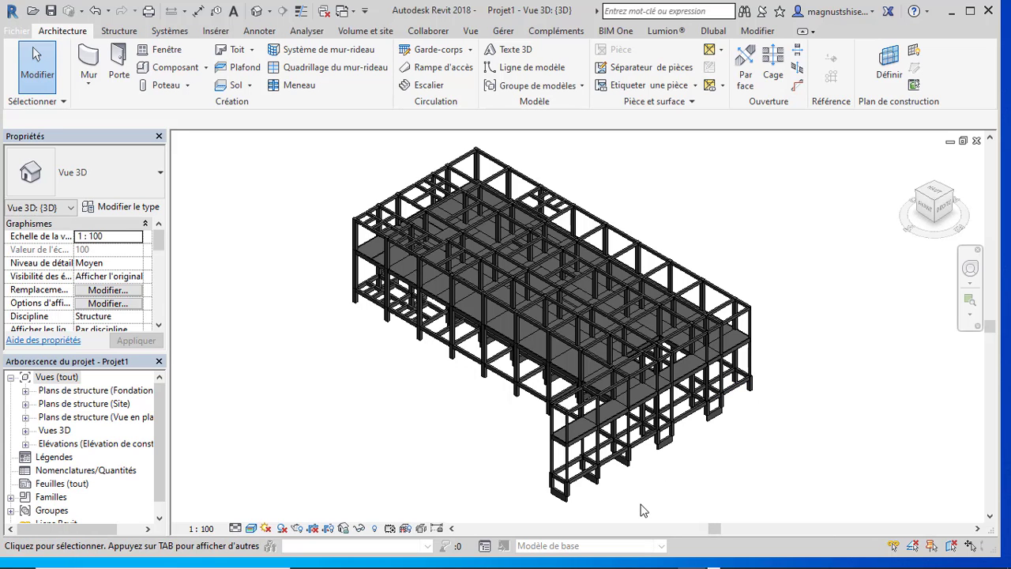
scroll(348, 272, "up", 5)
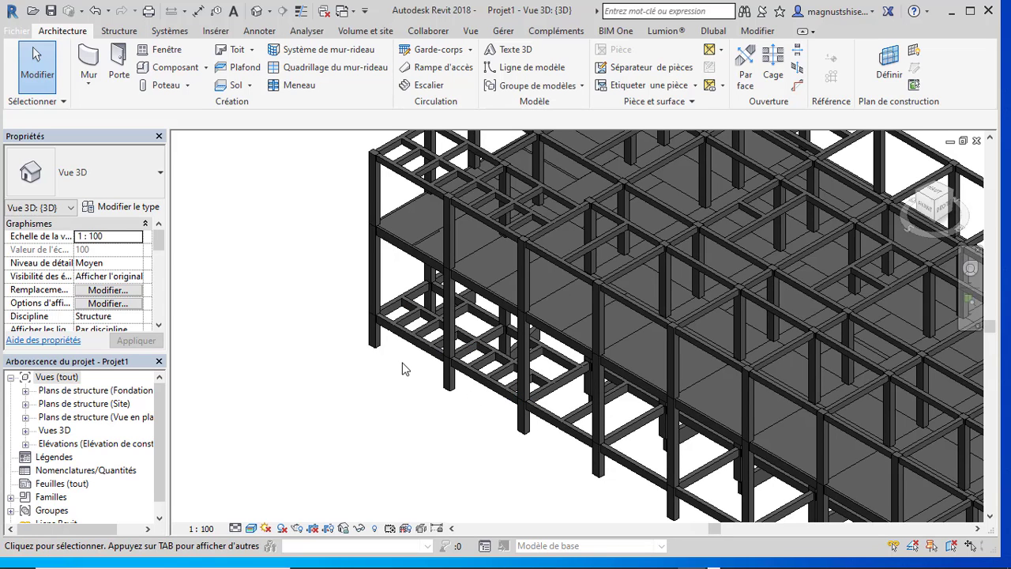
scroll(395, 367, "down", 5)
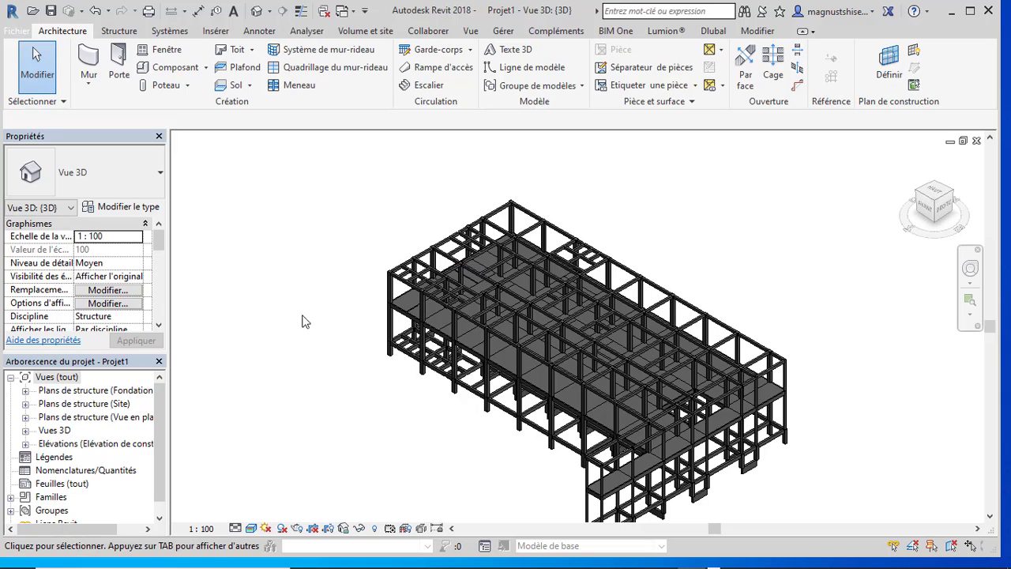
scroll(395, 261, "up", 3)
scroll(425, 272, "down", 5)
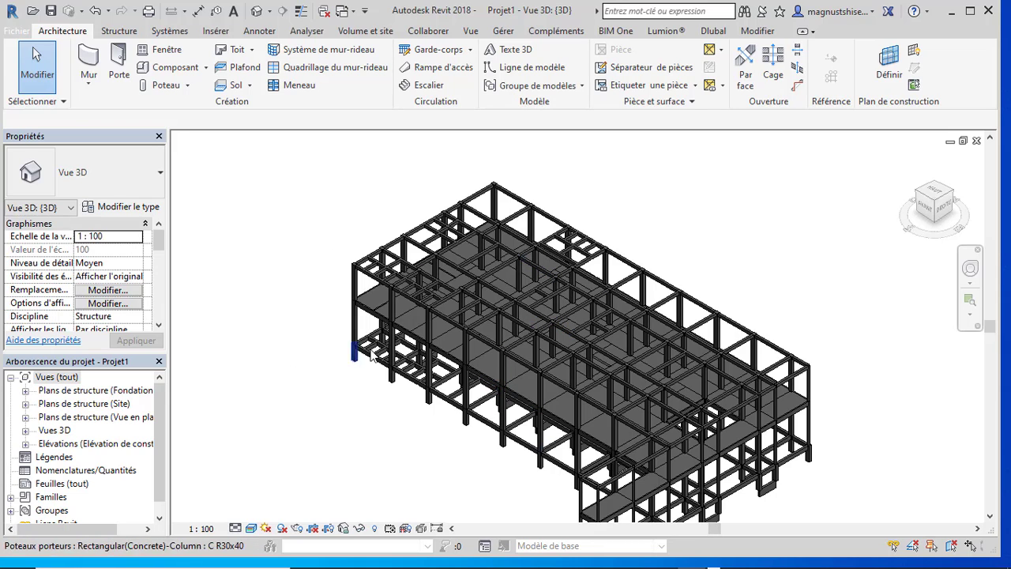
scroll(324, 315, "down", 3)
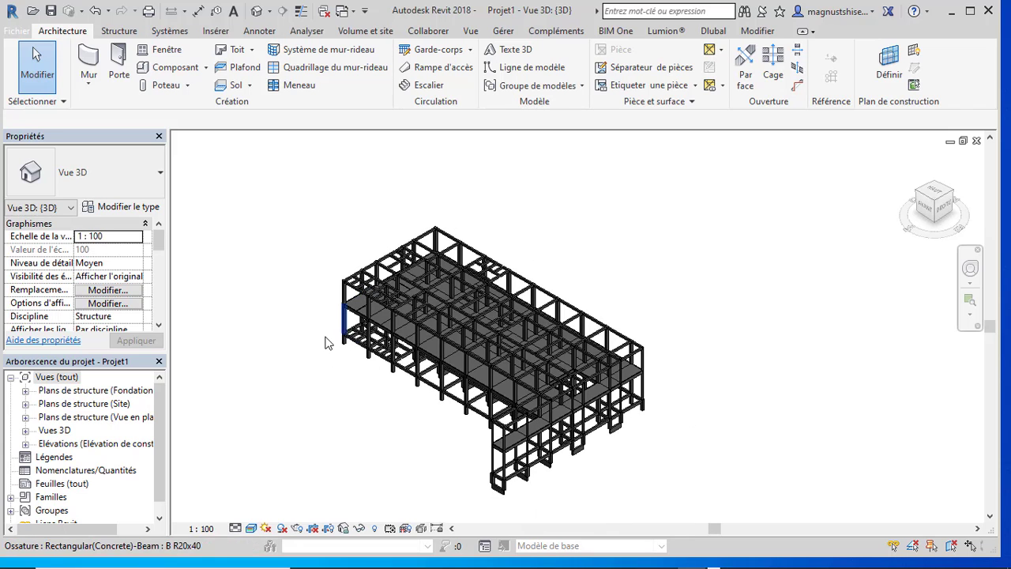
scroll(361, 234, "up", 3)
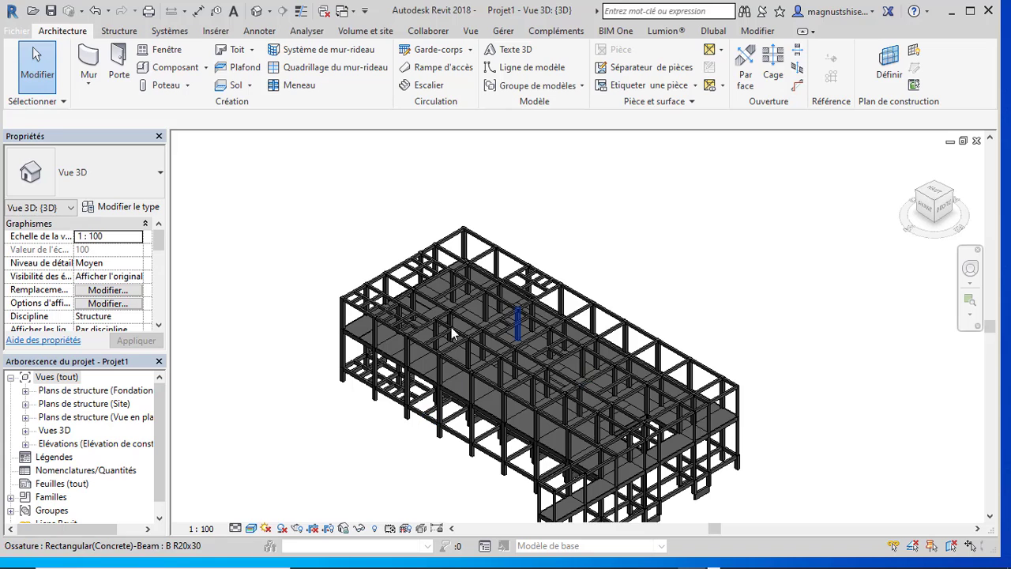
scroll(545, 333, "down", 2)
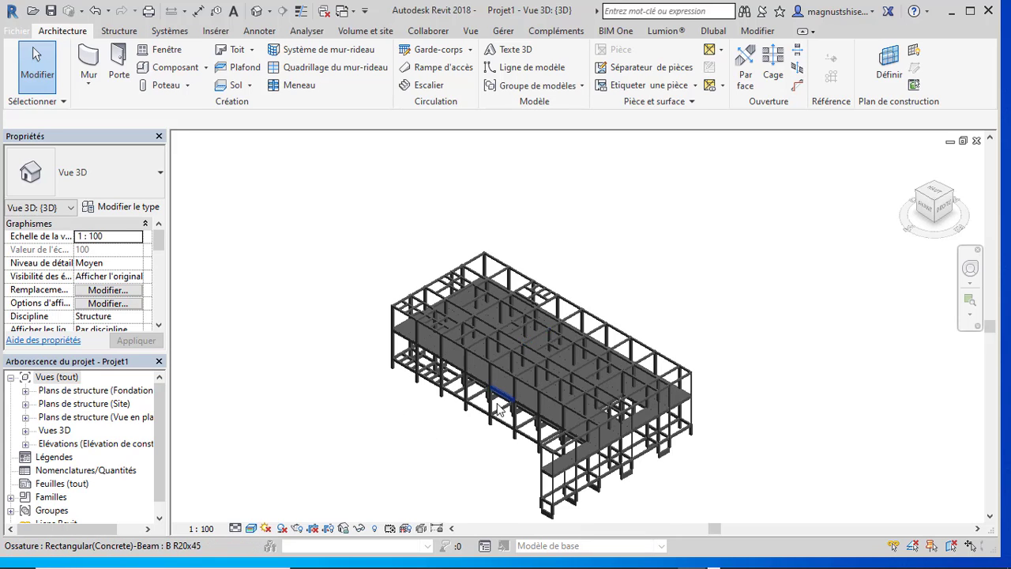
scroll(489, 403, "up", 1)
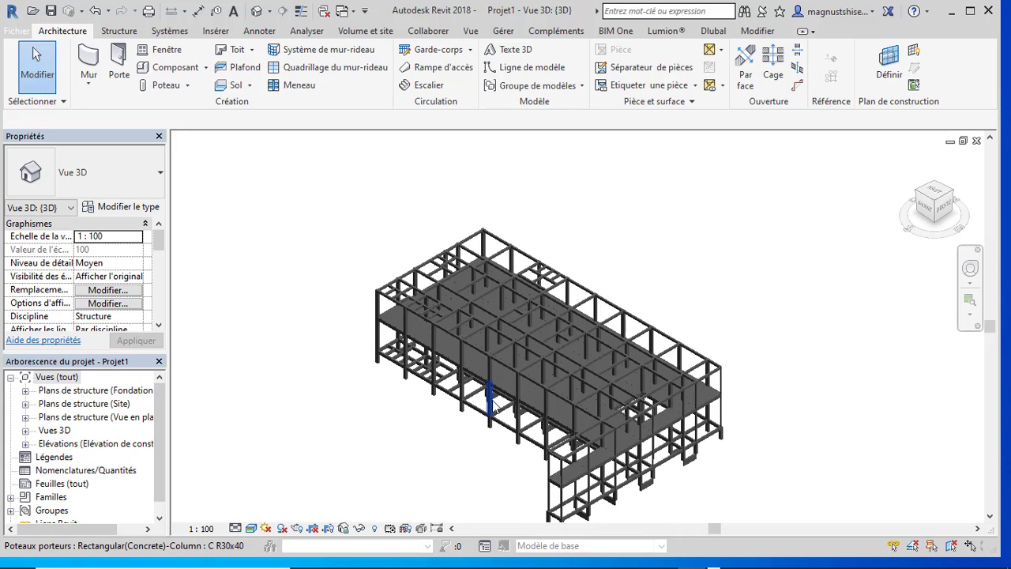
Step: Export the Projet1 model as Projet1.ifc to the Documents folder, using the In-Session Setup and IFC 2x3 Coordination View 2.0
left_click(19, 31)
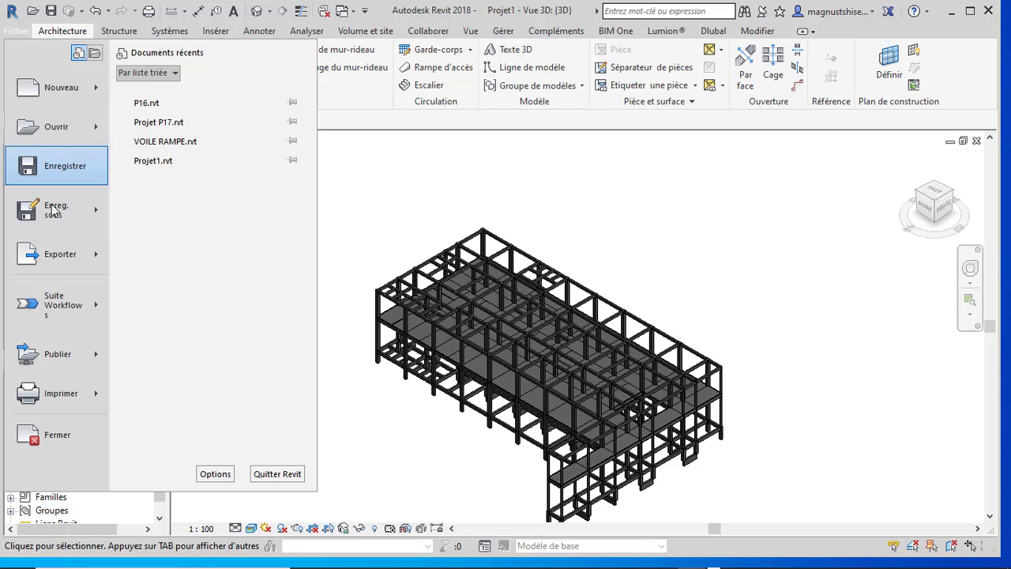
mouse_move(69, 259)
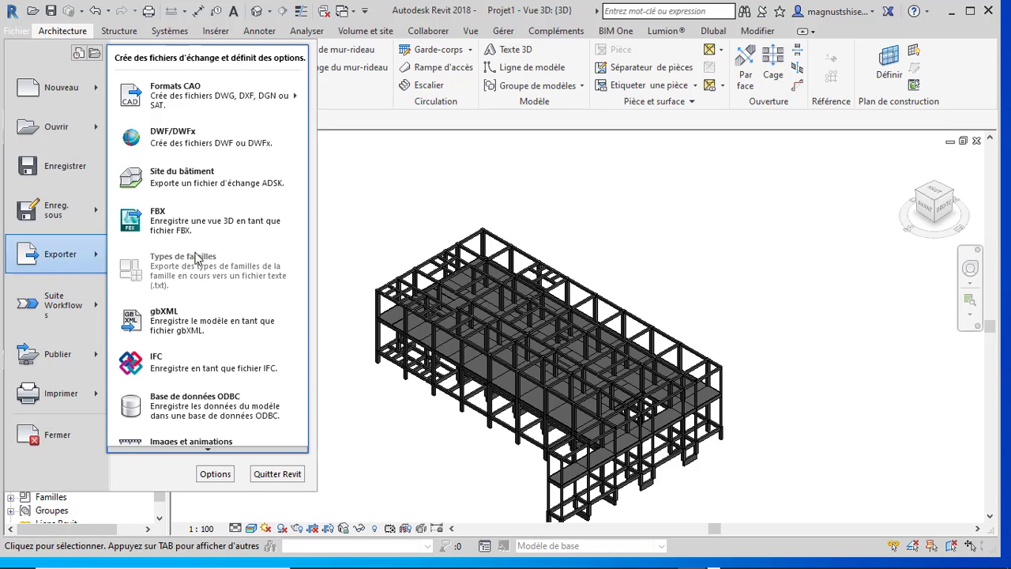
left_click(210, 366)
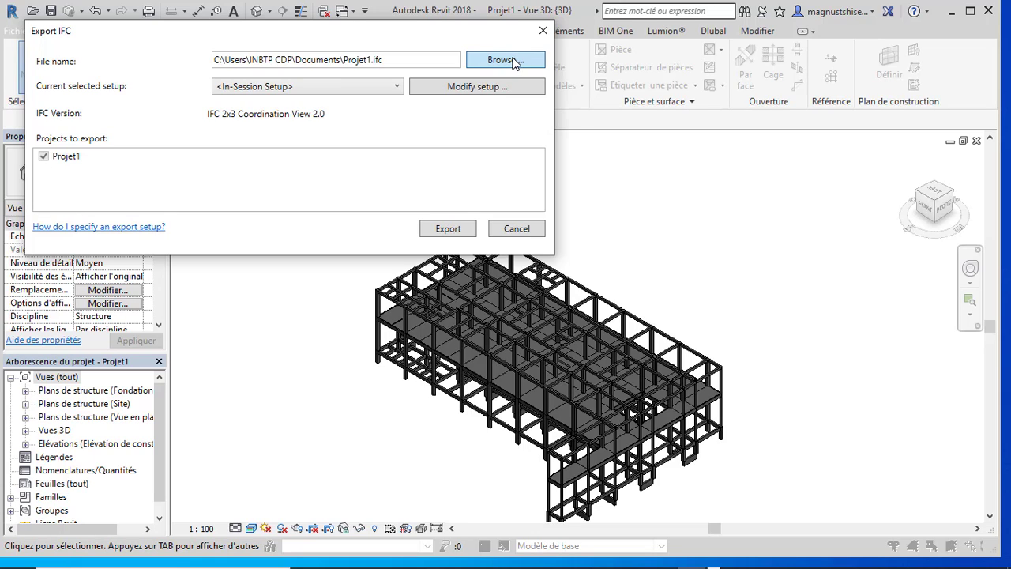
left_click(463, 82)
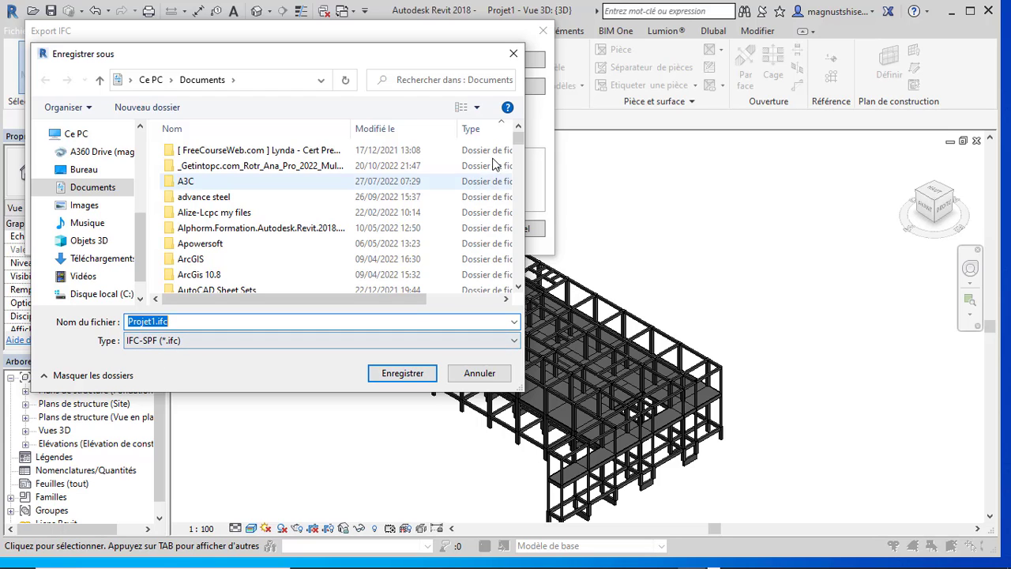
left_click(513, 53)
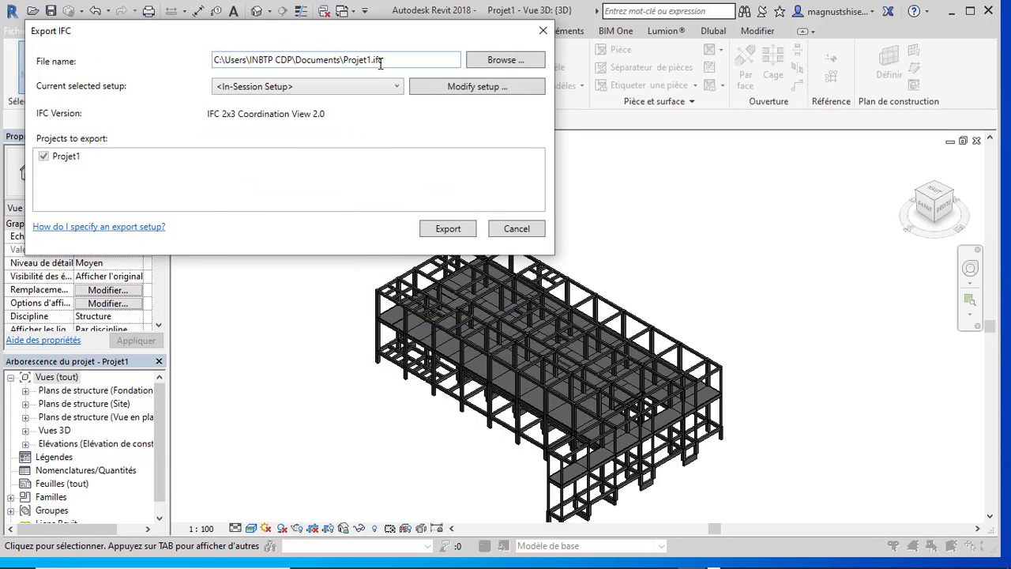
left_click(454, 234)
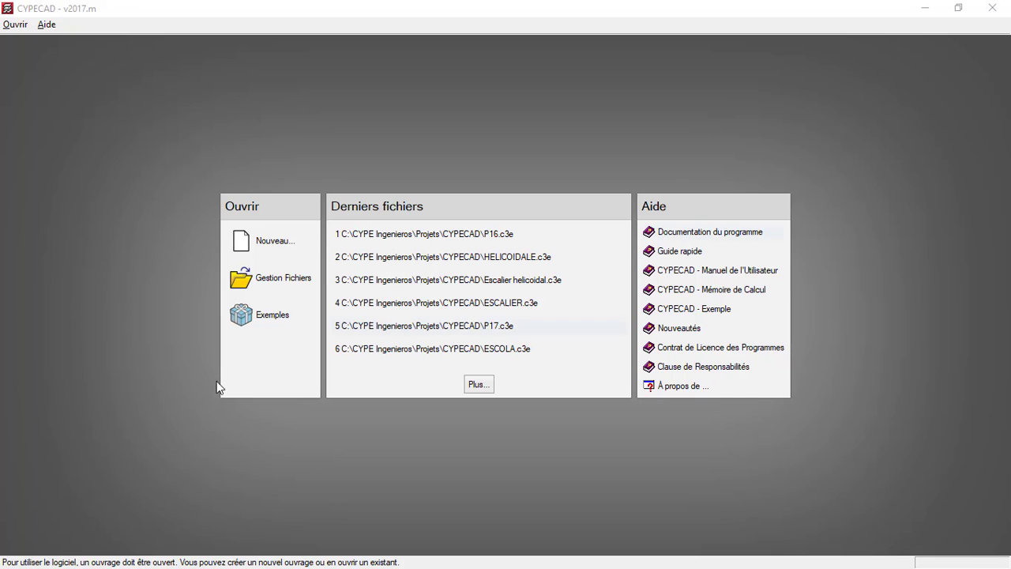
Step: Create a new CYPECAD project named PROJET IFC, decline the BIM model import, and choose the Introduction automatique IFC method
left_click(268, 240)
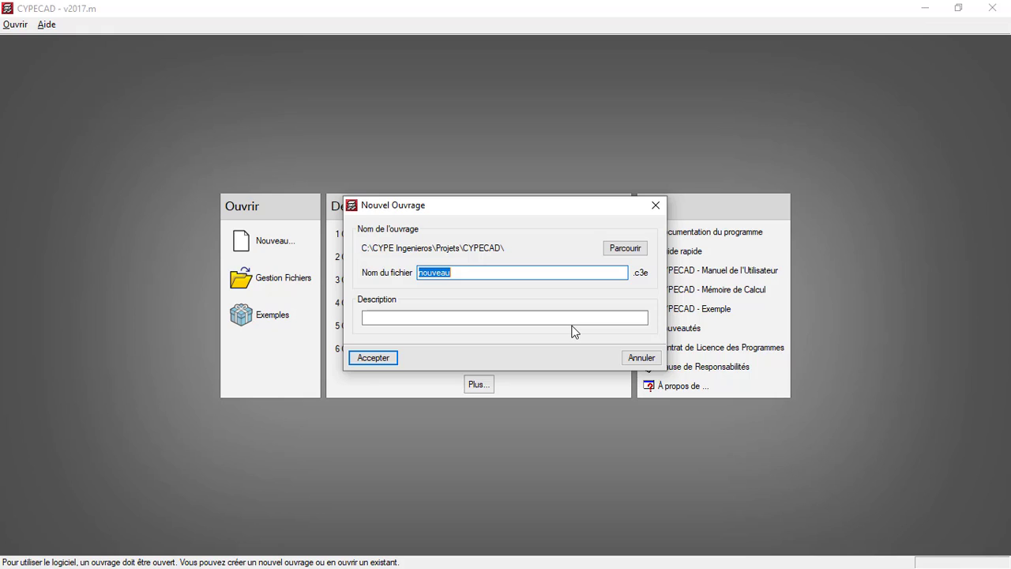
type("PROJET IFC")
left_click(380, 358)
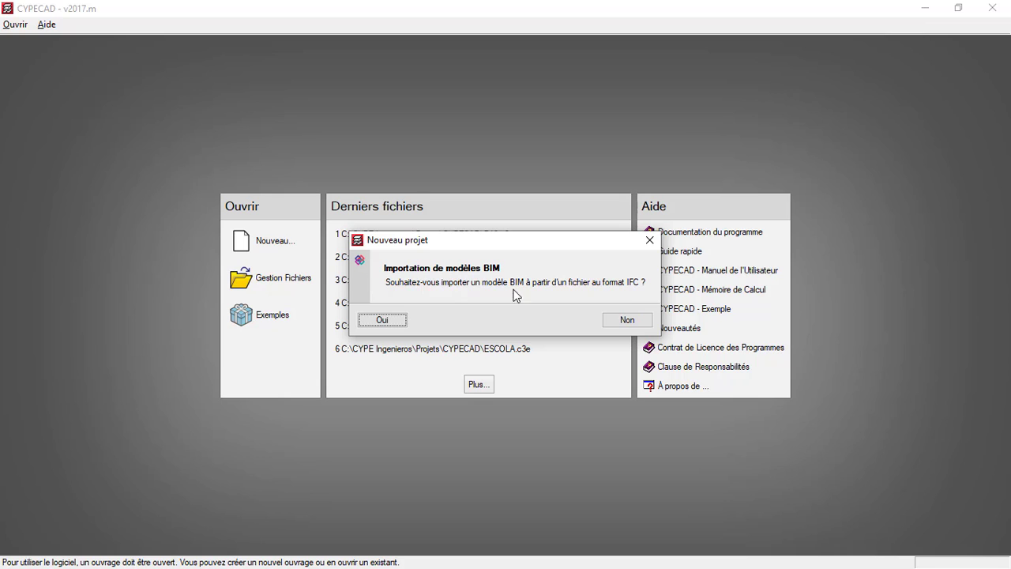
left_click(623, 324)
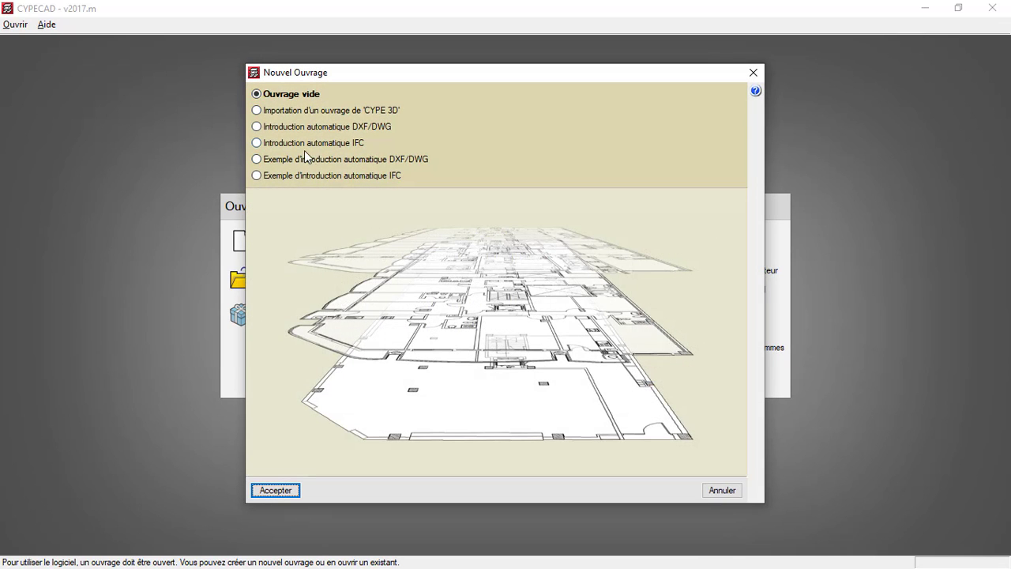
left_click(269, 146)
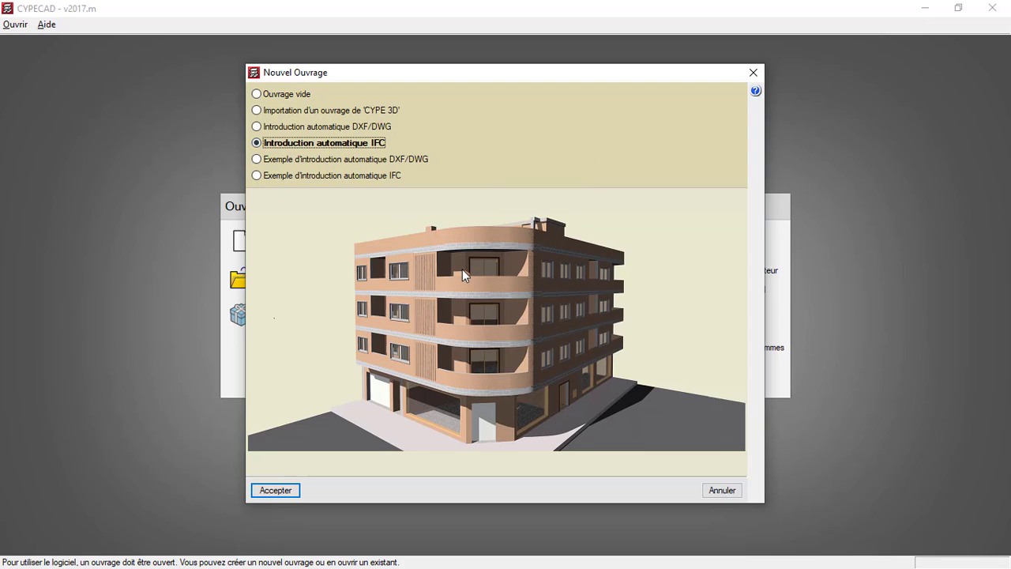
left_click(284, 489)
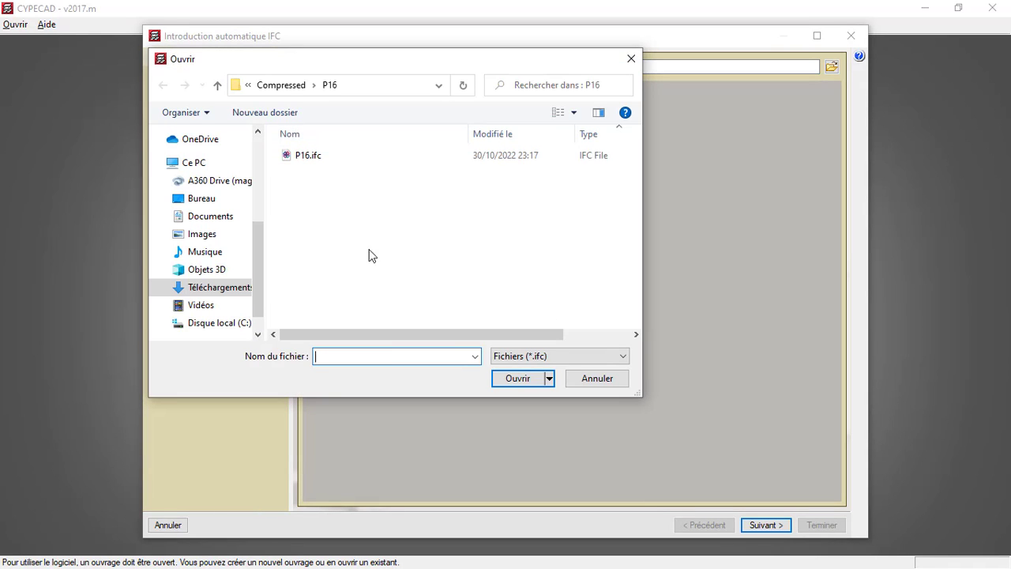
Step: Load Projet1.ifc from the Documents folder as the IFC file to import
left_click(222, 223)
scroll(369, 217, "down", 15)
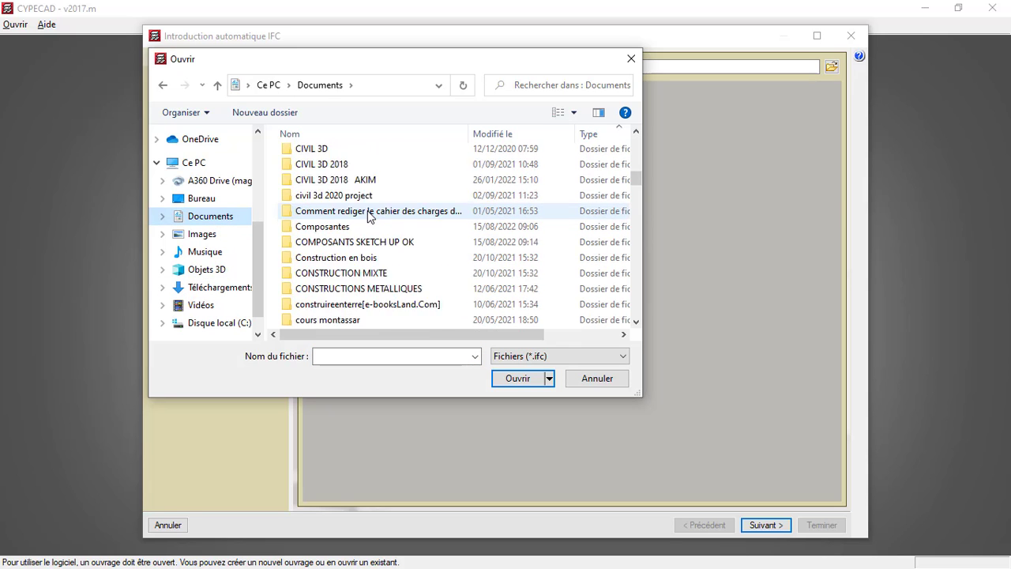
scroll(369, 217, "down", 10)
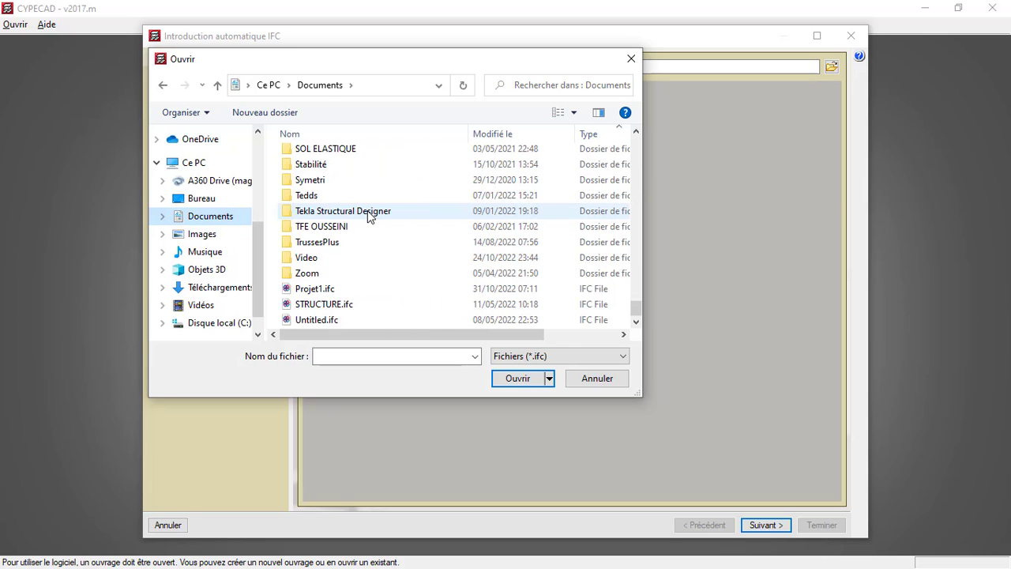
left_click(320, 291)
left_click(520, 383)
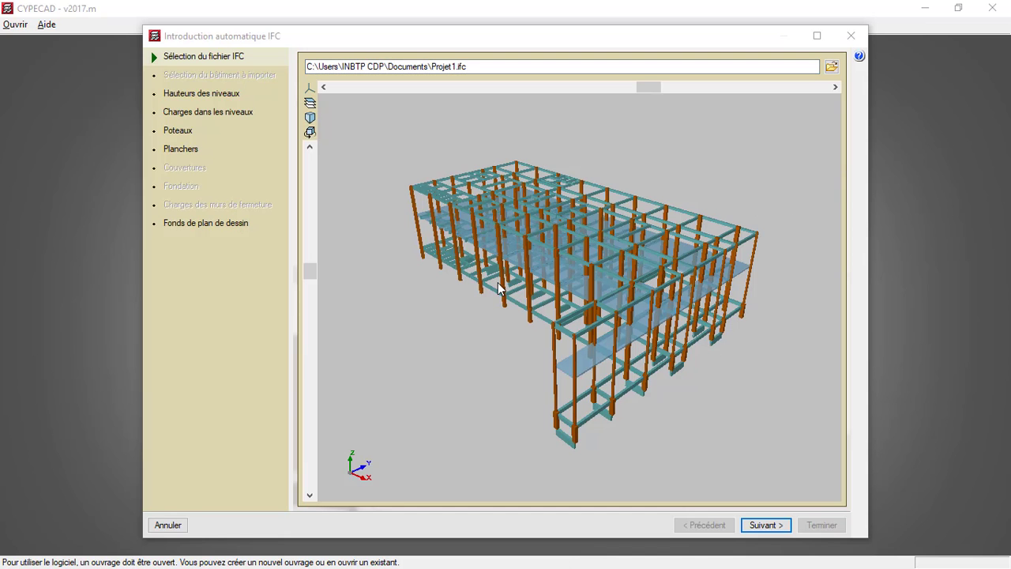
Step: Keep the imported level heights and set the Etage 1 loads to Q = 1 kN/m² and G = 0.5 kN/m²
left_click(202, 94)
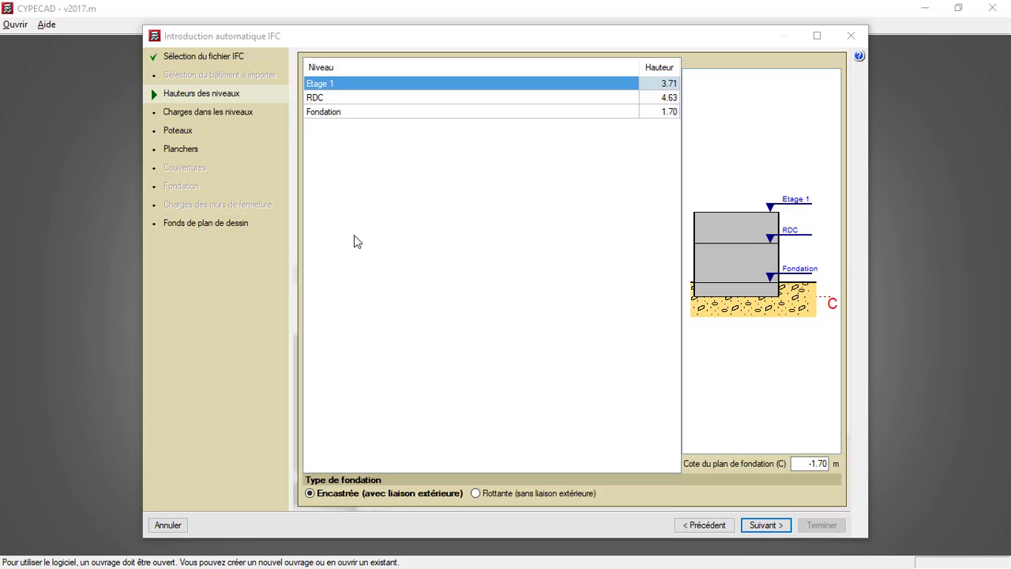
left_click(203, 115)
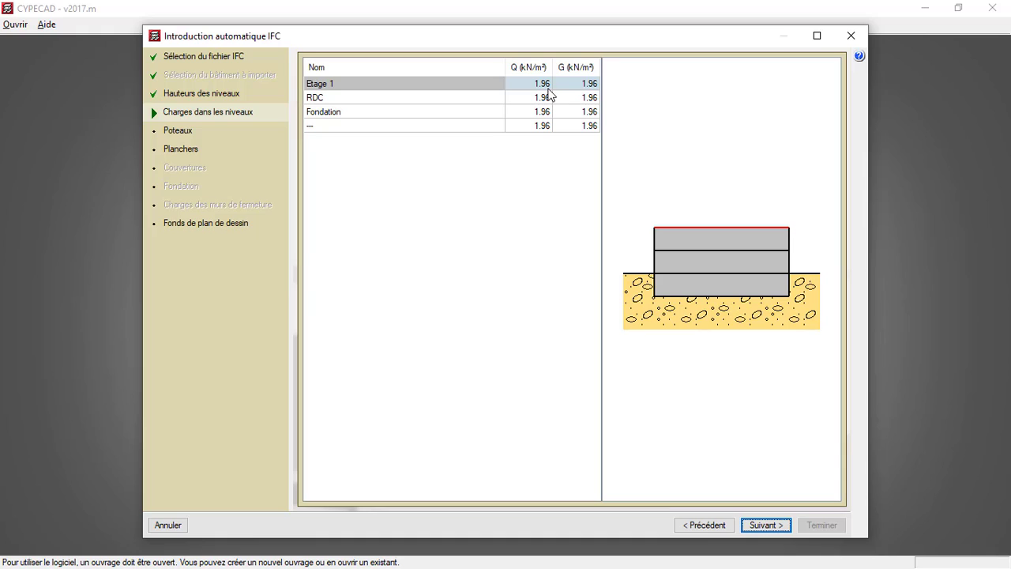
left_click(544, 84)
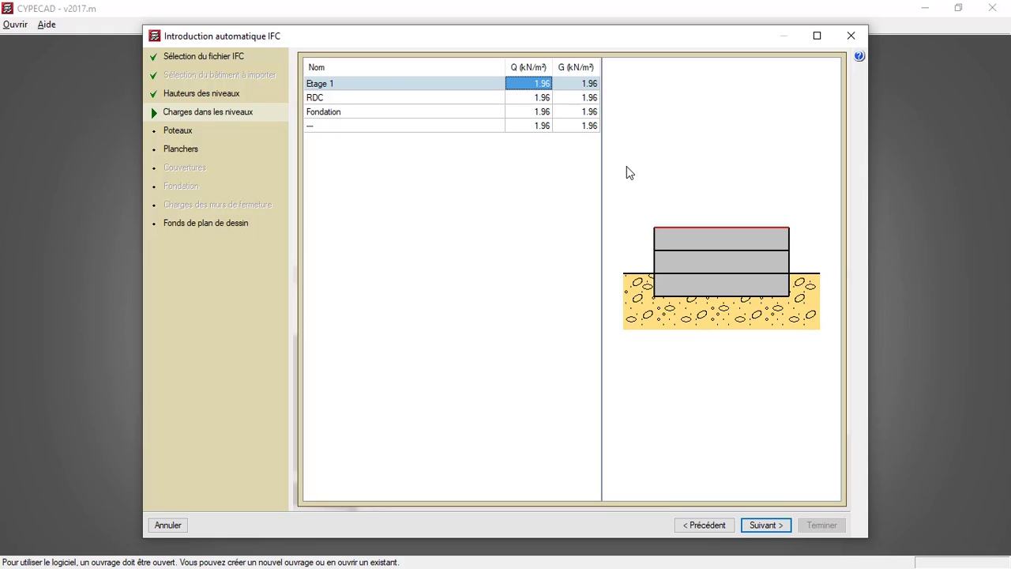
type("1")
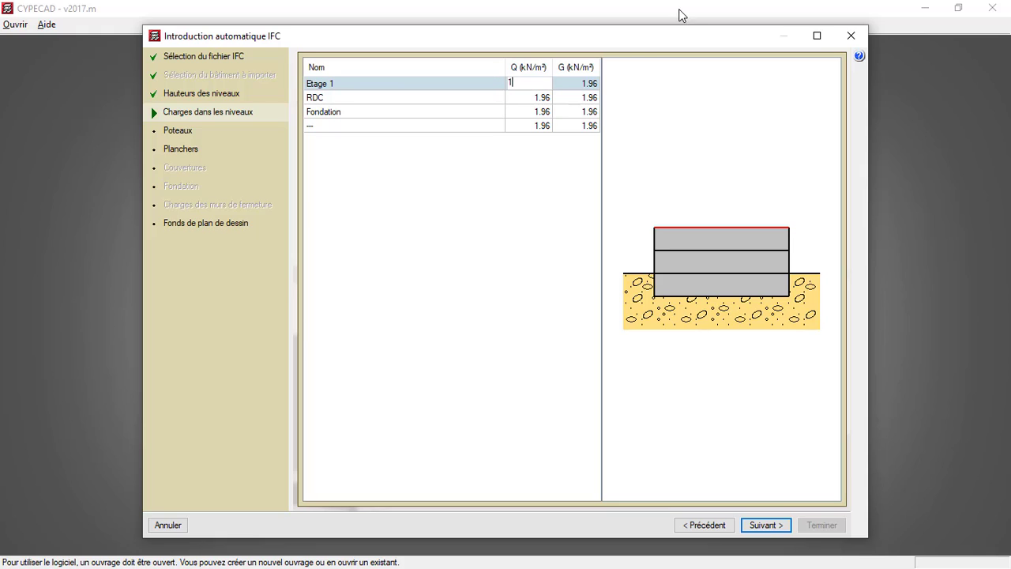
left_click(595, 85)
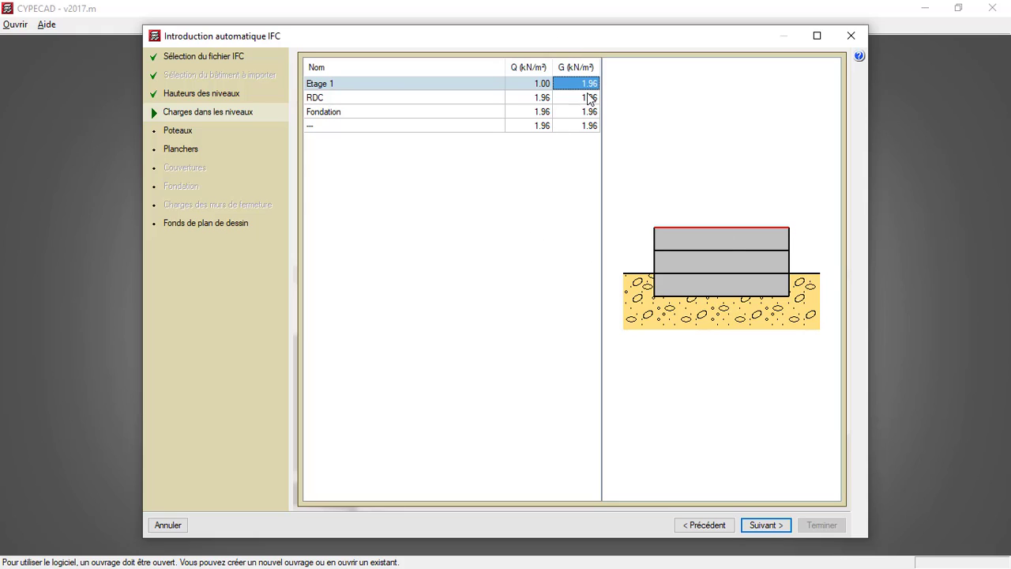
type("0")
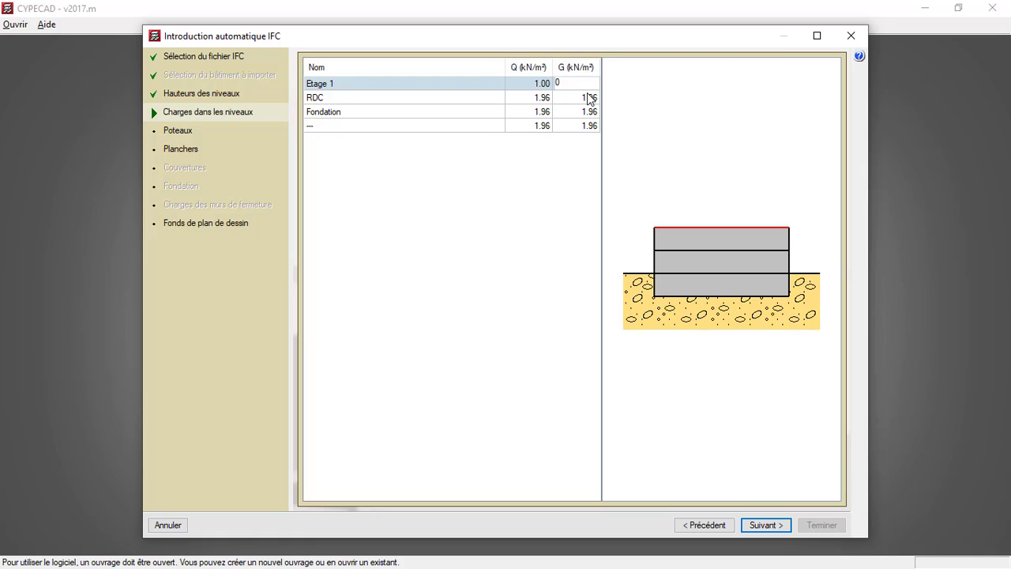
type(".5")
Step: Set the RDC level loads to Q = 2.5 kN/m² and G = 1.2 kN/m²
left_click(545, 97)
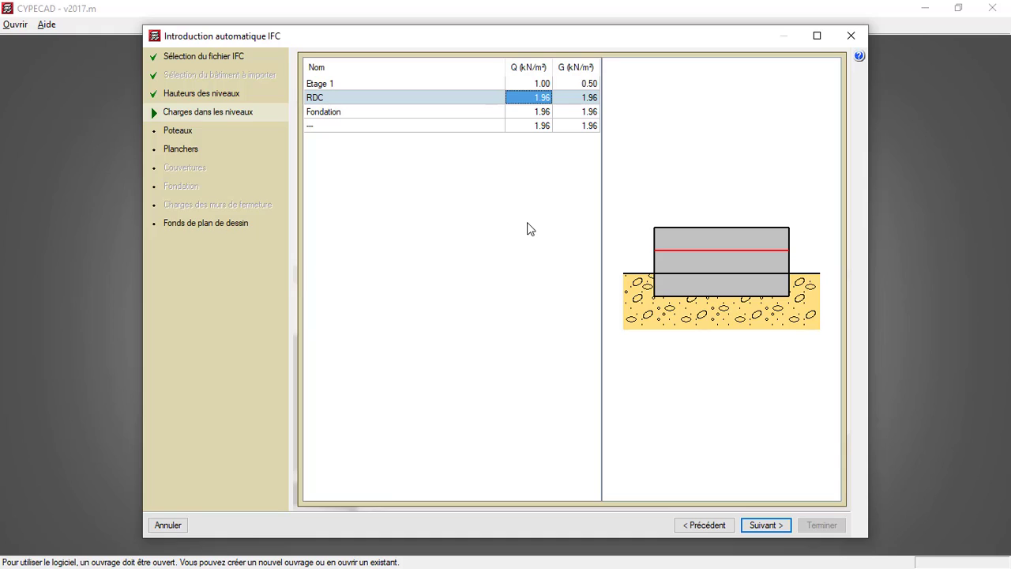
type("2")
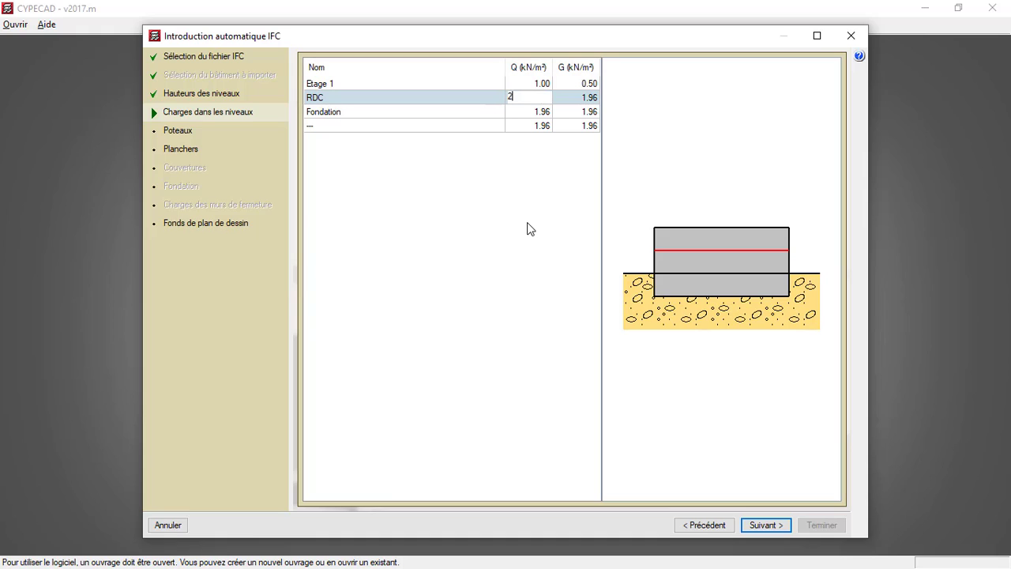
type(".5")
left_click(593, 99)
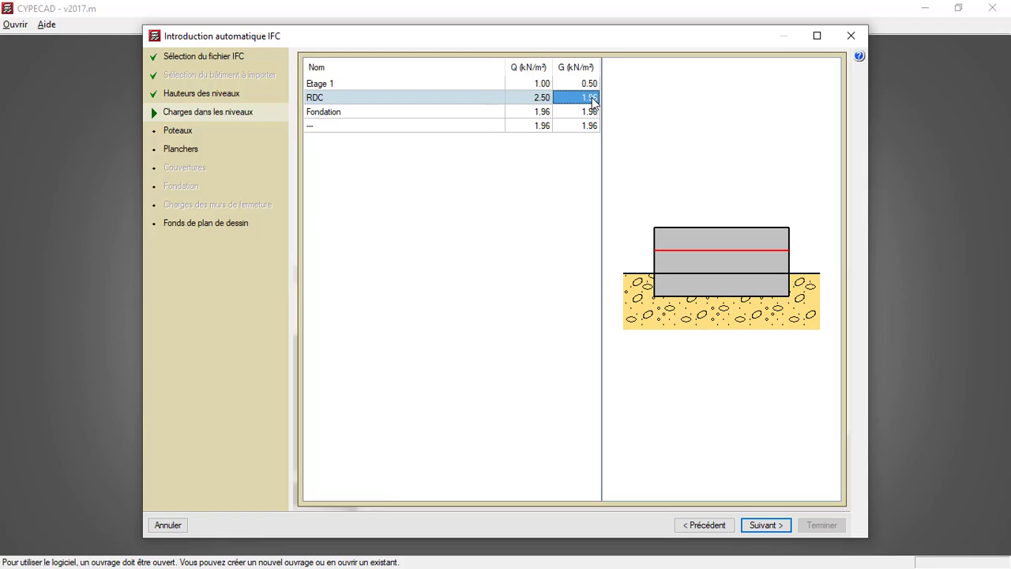
type("1.2")
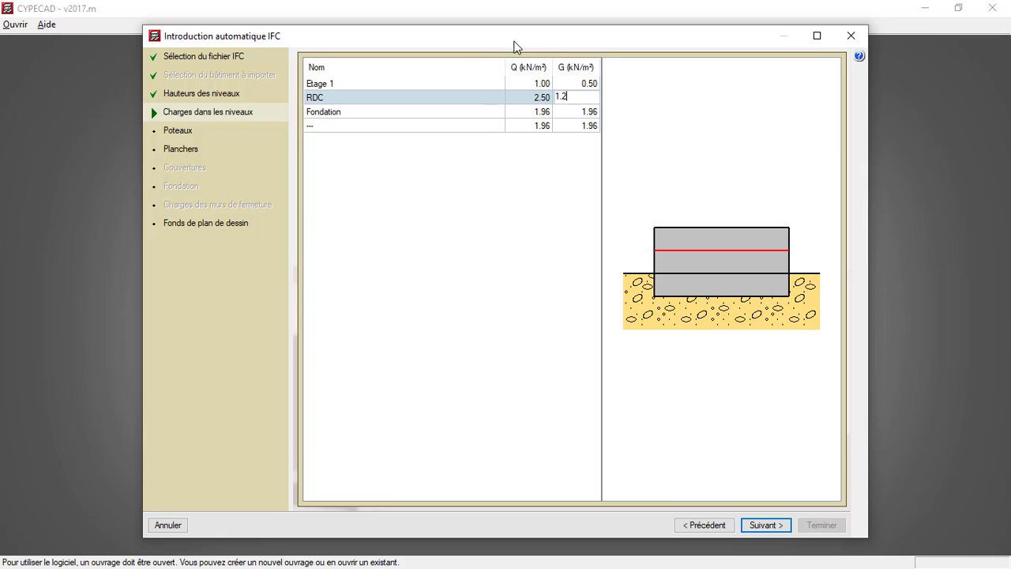
Step: Set the Fondation level loads to Q = 1 kN/m² and G = 1 kN/m²
left_click(544, 113)
left_click(545, 113)
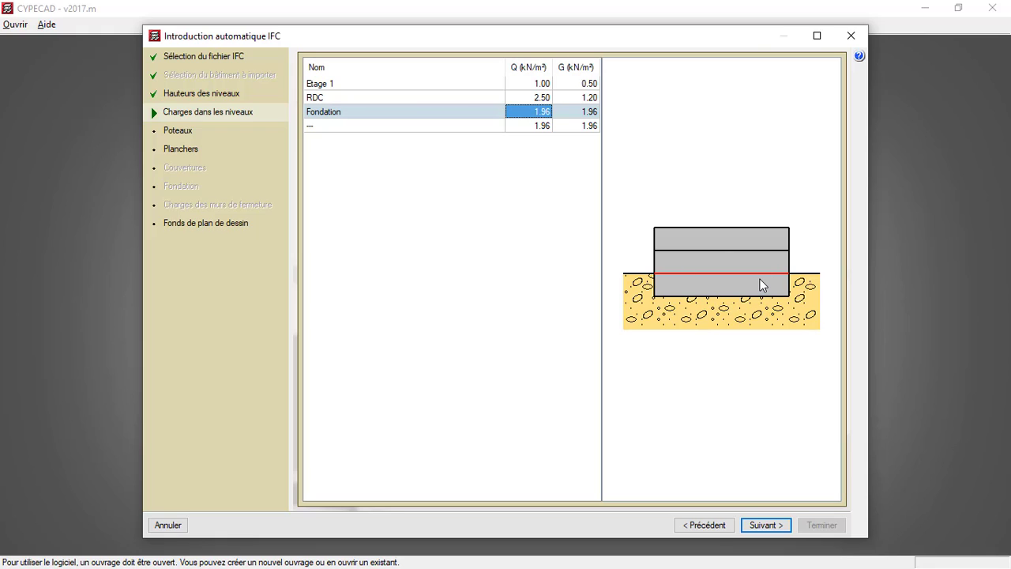
type("1")
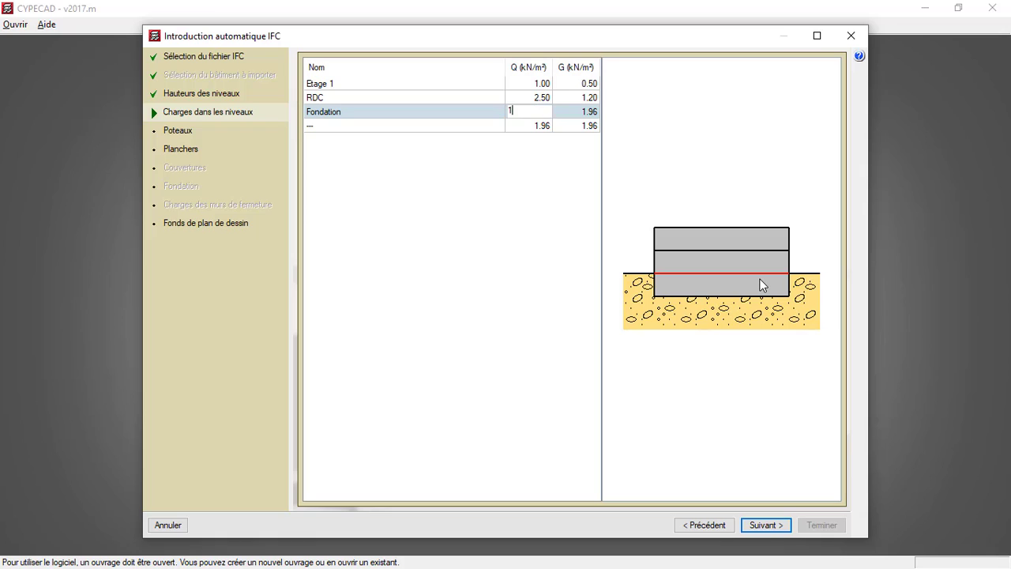
left_click(594, 113)
type("1")
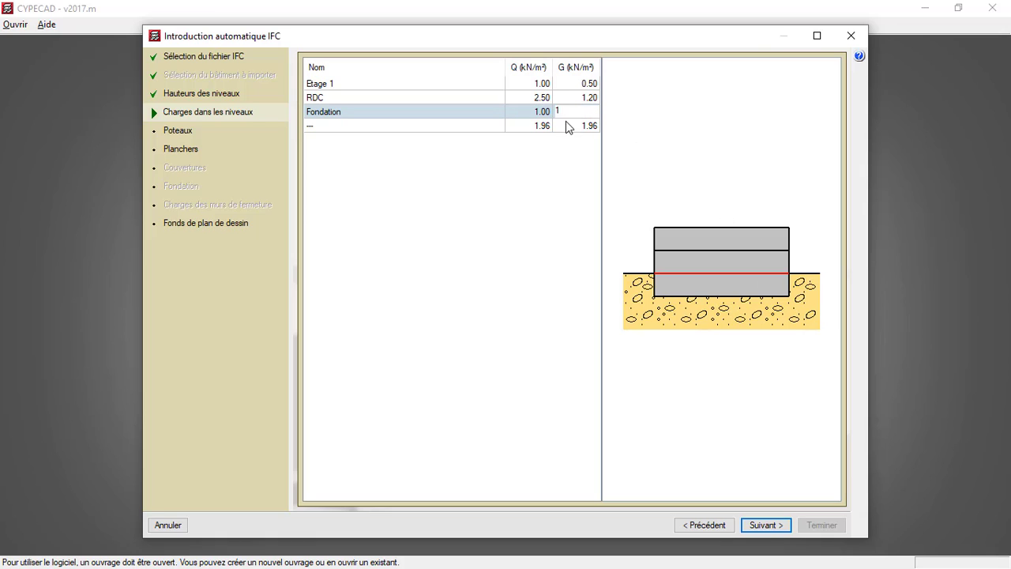
Step: Set the loads of the unnamed level below Fondation to Q = 1 kN/m² and G = 1 kN/m²
left_click(542, 128)
type("1")
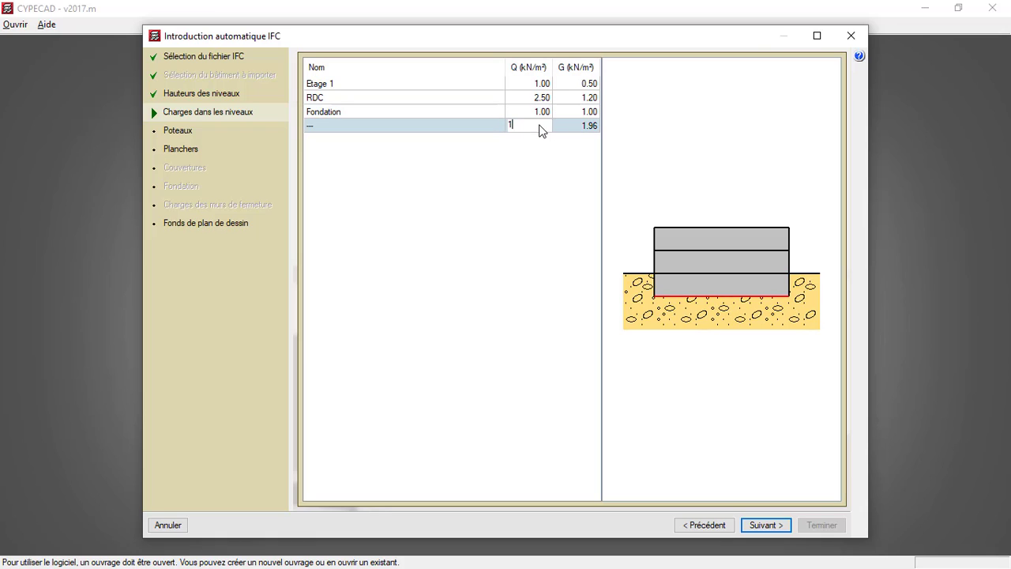
left_click(584, 131)
type("1")
key("Return")
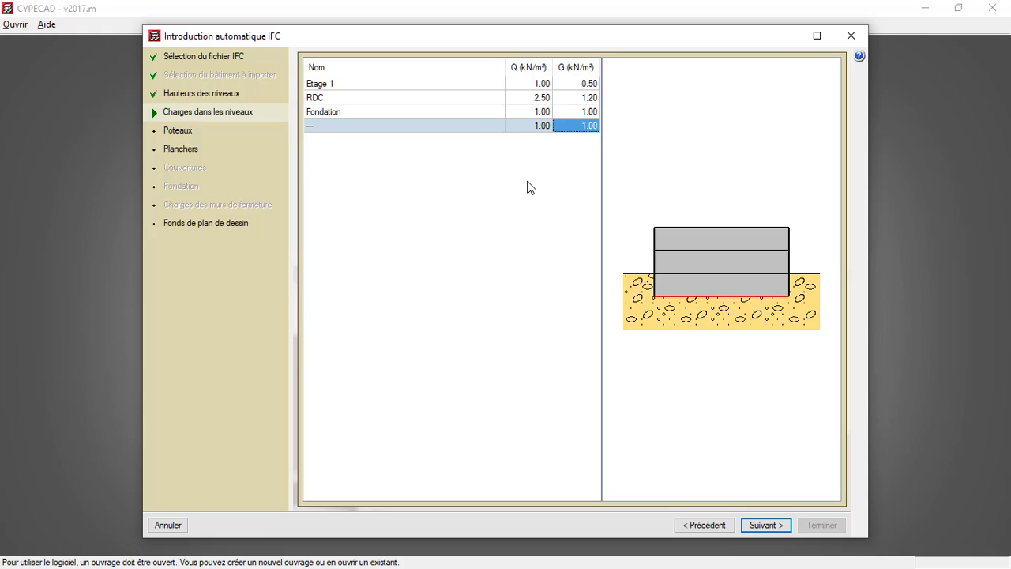
Step: Review the BETON25 columns (Poteaux) and the Sol:Dalle de 15 floor slab (Planchers) selected for import in the 3D preview
left_click(192, 131)
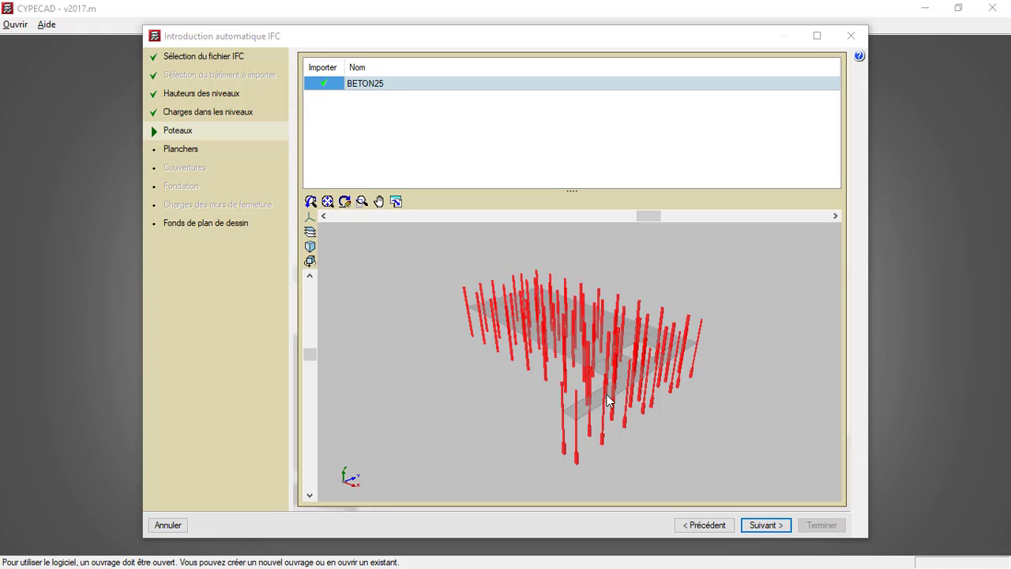
left_click(178, 154)
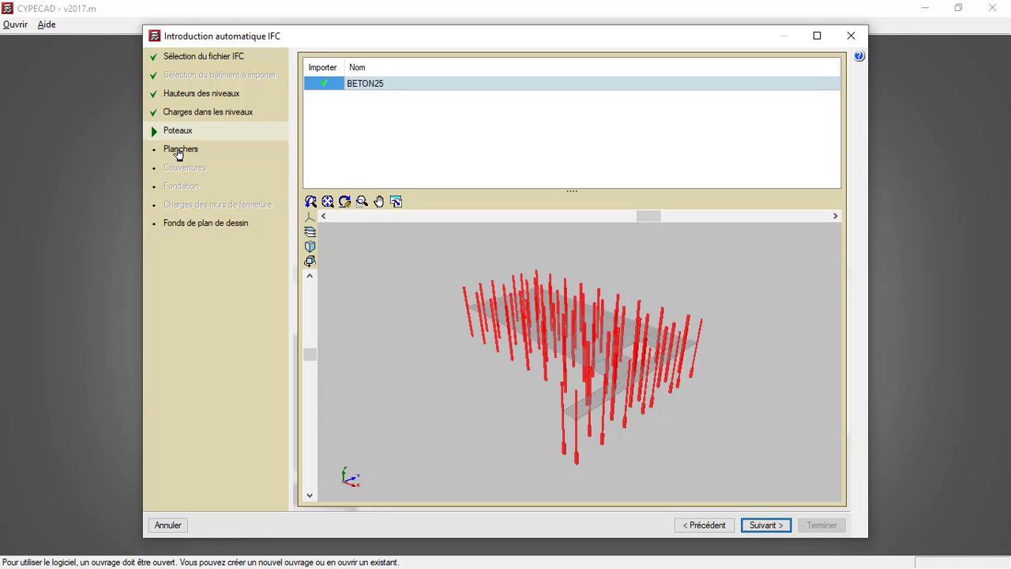
left_click(178, 151)
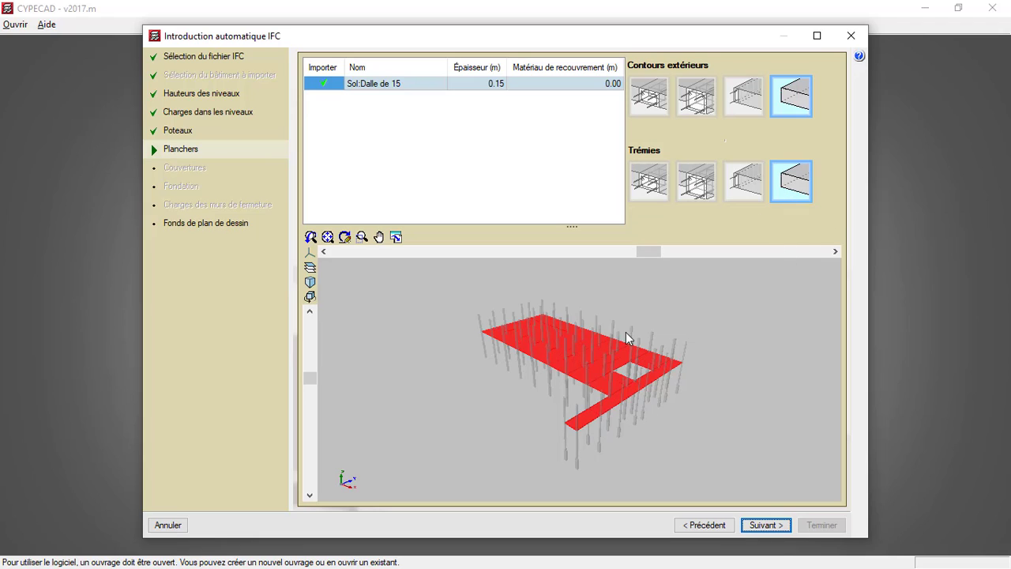
scroll(641, 406, "up", 6)
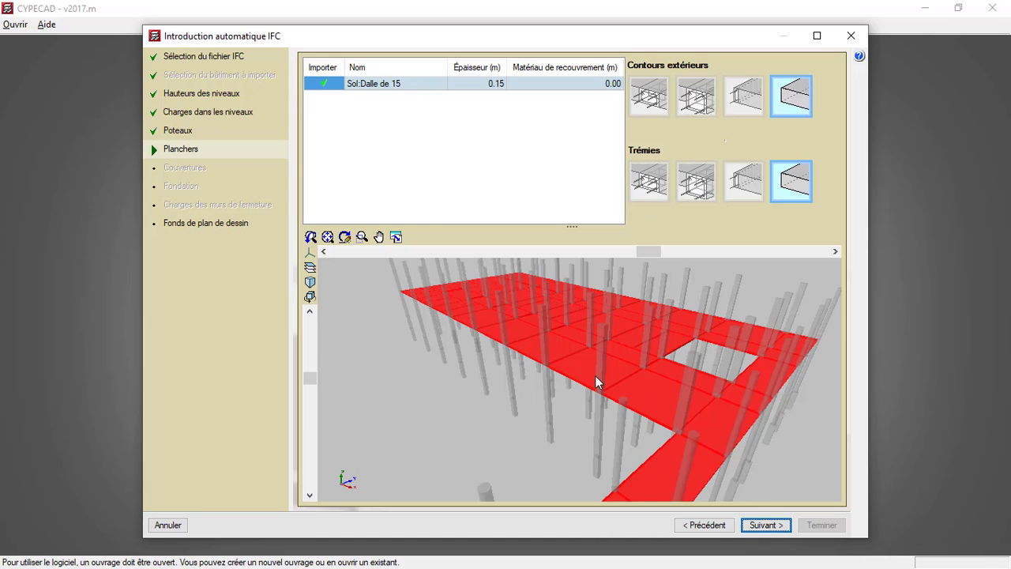
scroll(591, 379, "up", 4)
scroll(576, 378, "down", 4)
scroll(548, 372, "up", 2)
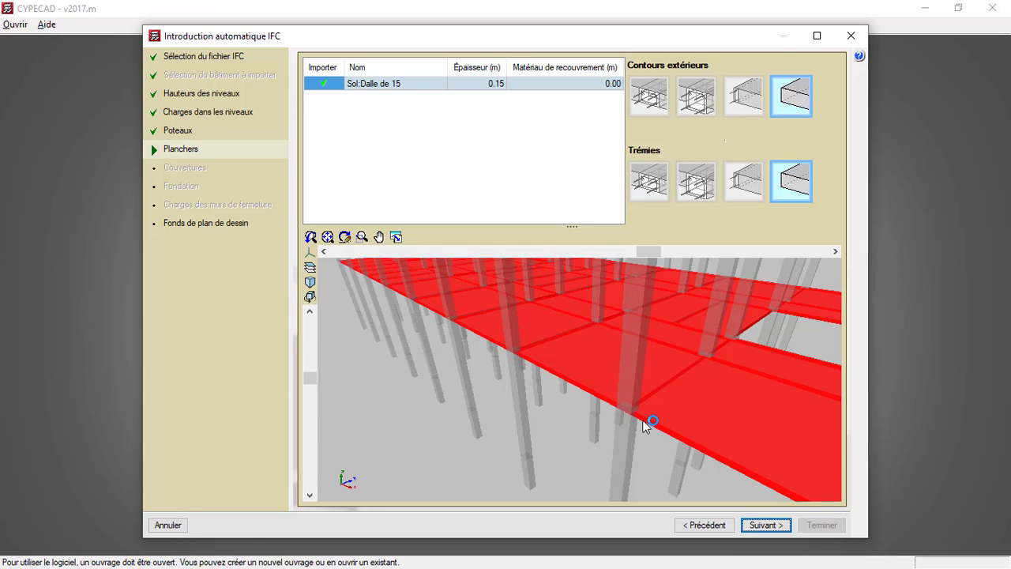
scroll(665, 350, "down", 4)
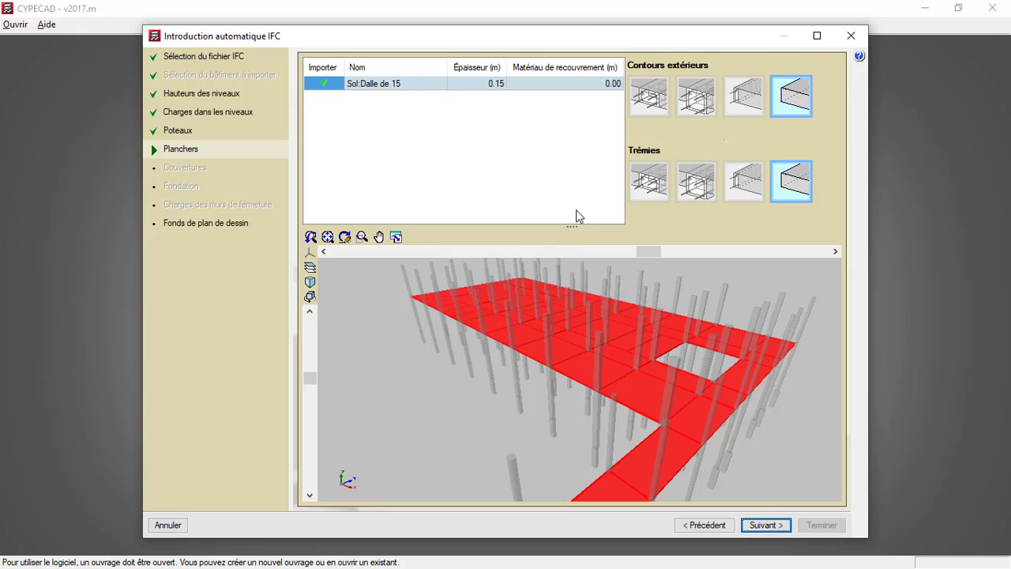
Step: Assign dropped edge beams 25 cm wide and 40 cm deep to the slab's exterior contours and openings, and proceed to Fonds de plan de dessin
left_click(698, 95)
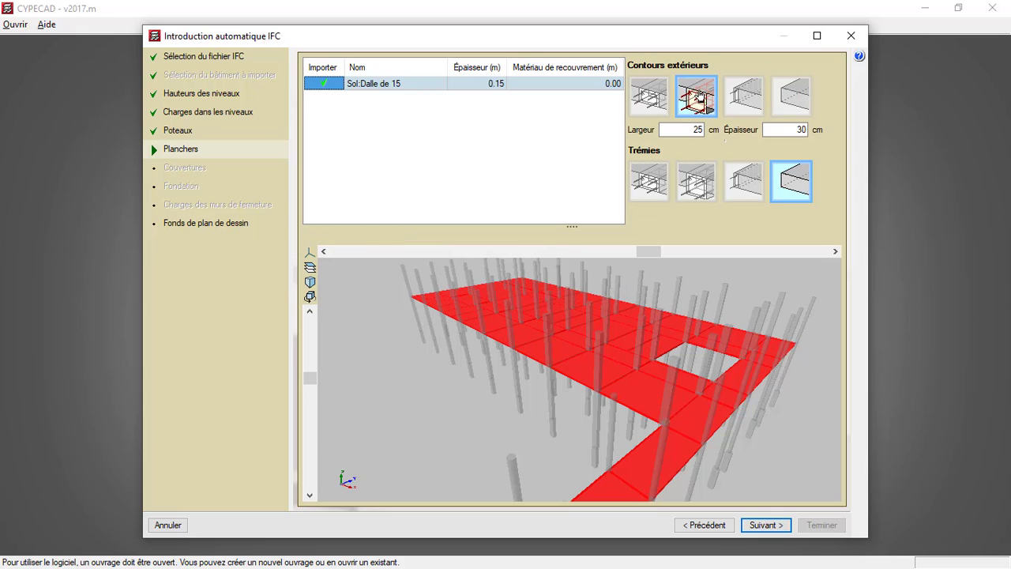
left_click(802, 130)
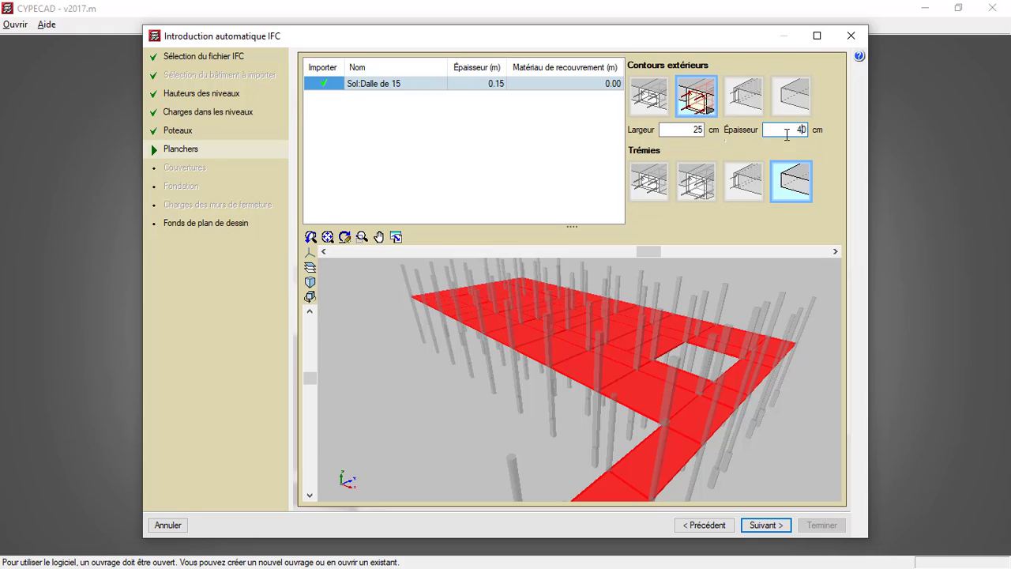
left_click(695, 186)
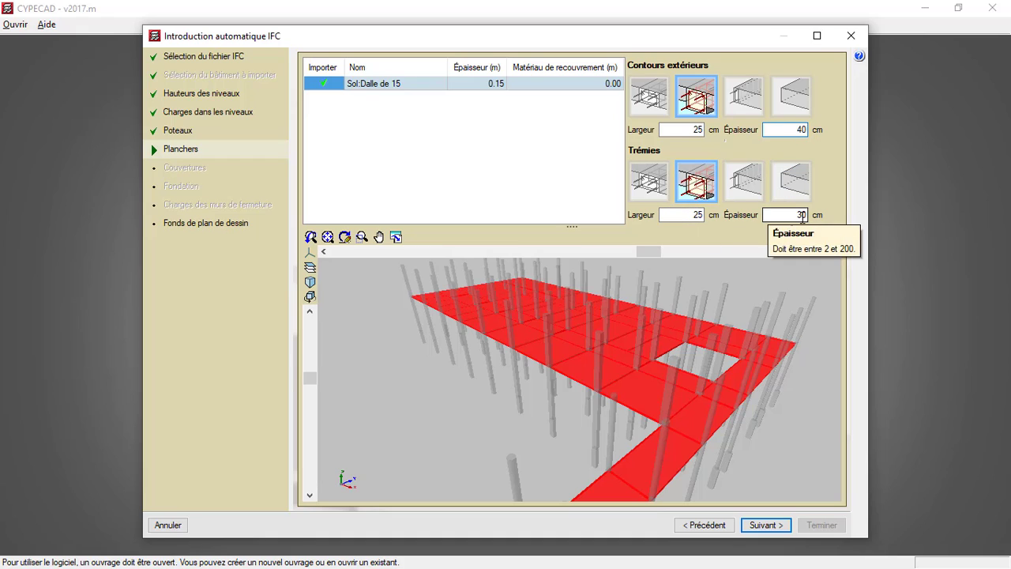
left_click(800, 214)
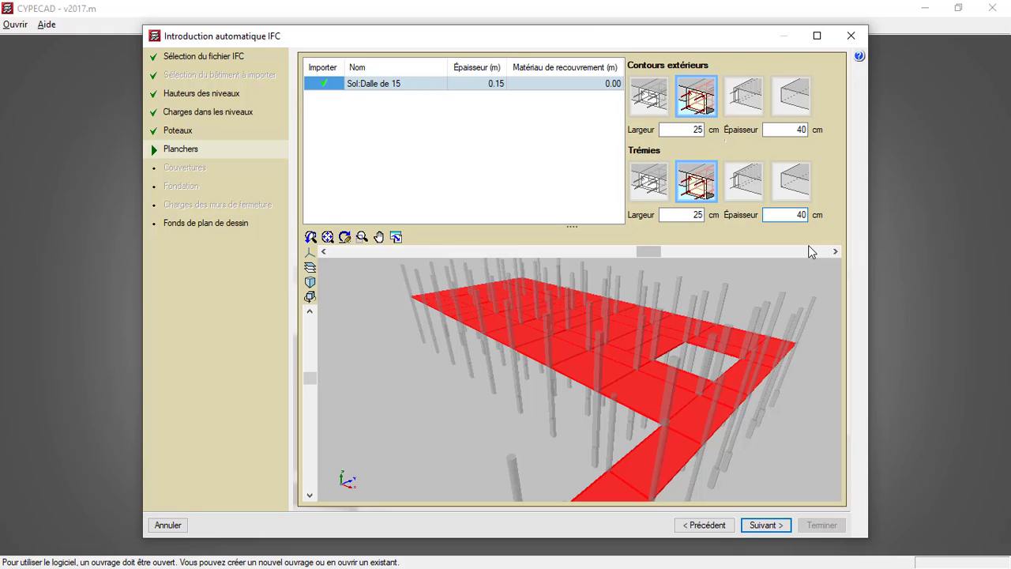
left_click(692, 214)
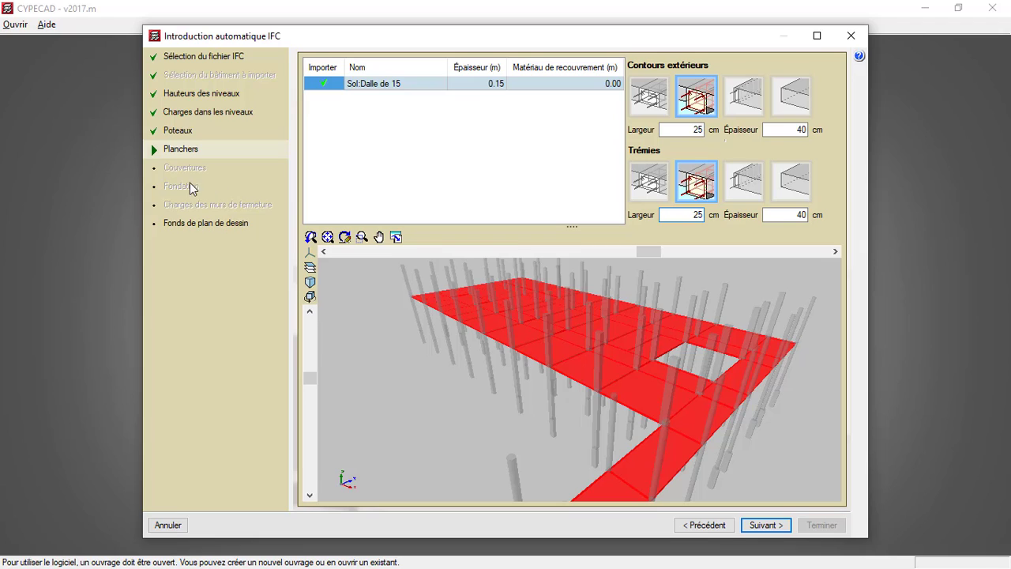
left_click(239, 223)
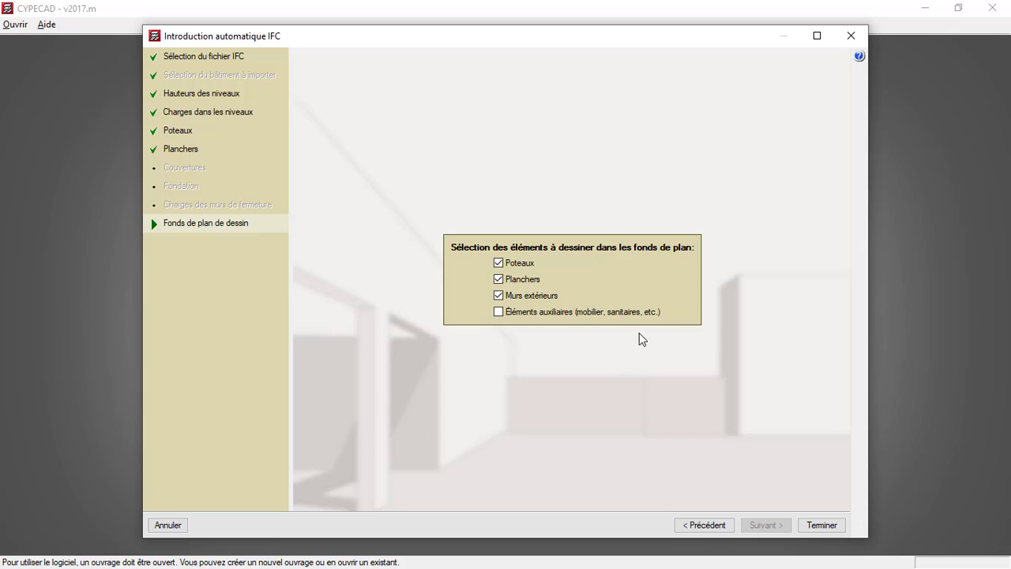
Step: Finish the automatic IFC introduction and set the reinforcing bar steel (Barres HA) to Fe E400
left_click(827, 525)
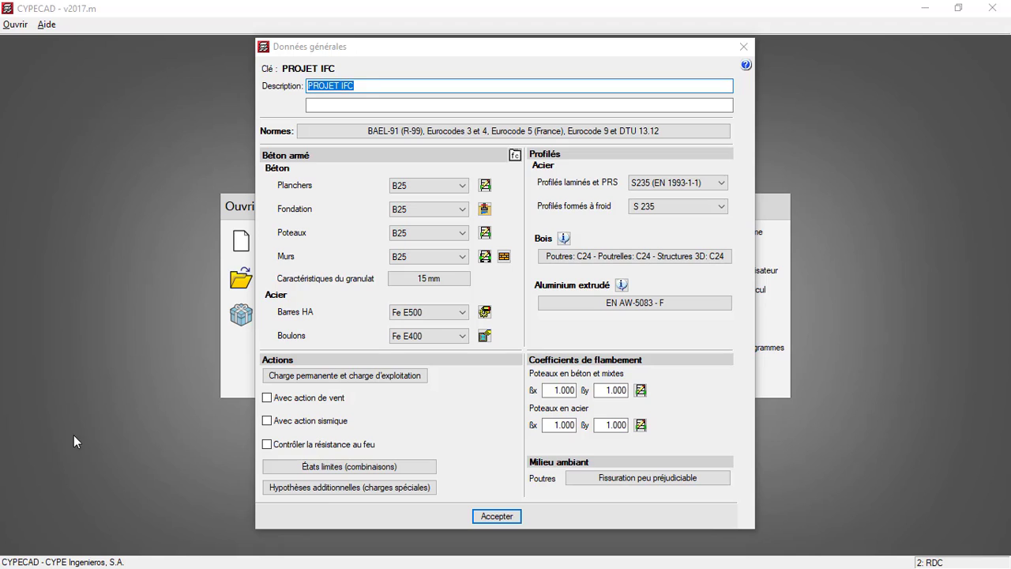
left_click(457, 314)
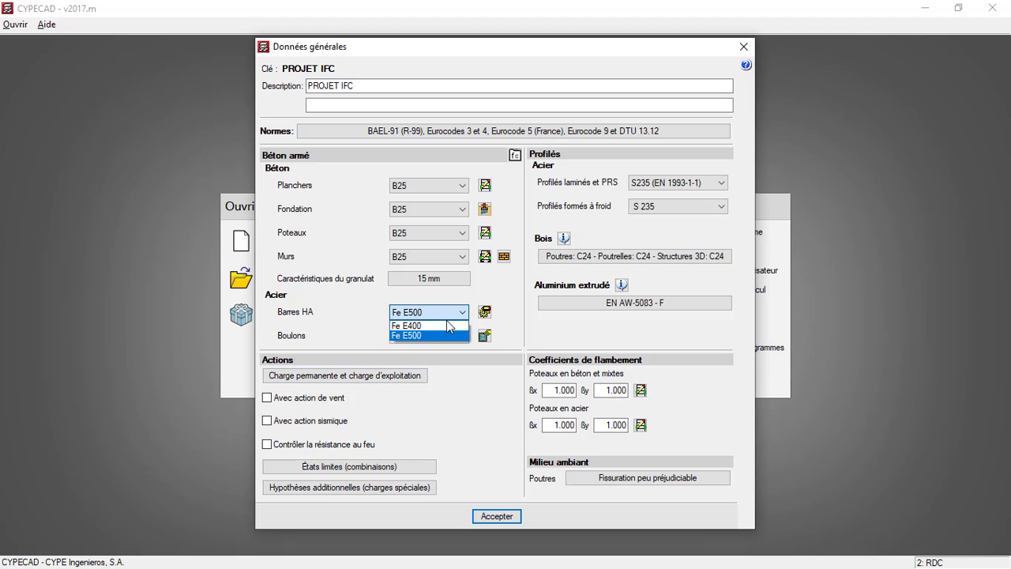
left_click(444, 327)
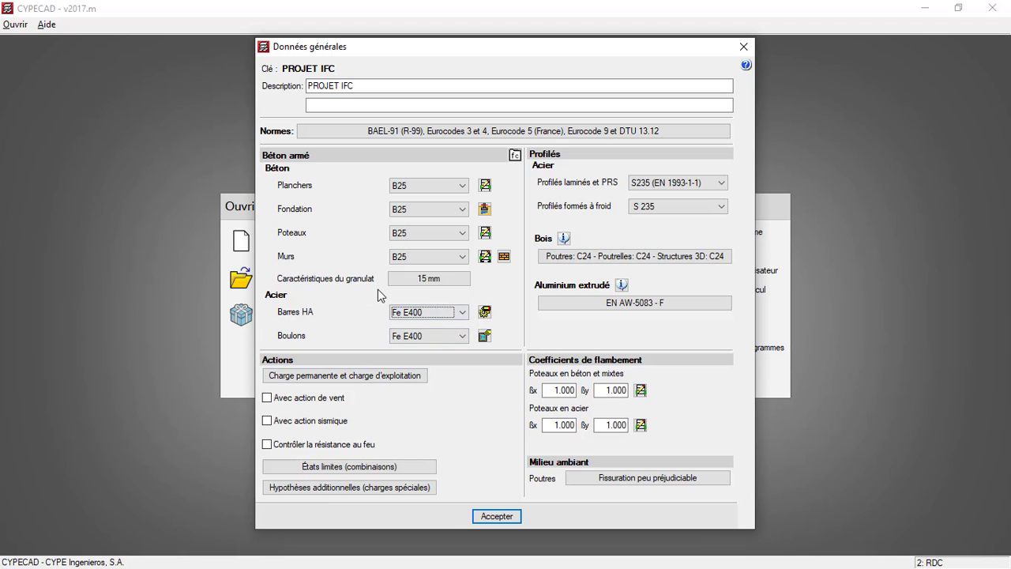
Step: Adopt the usual values of Sable semidense as the foundation soil's allowable stresses
left_click(485, 210)
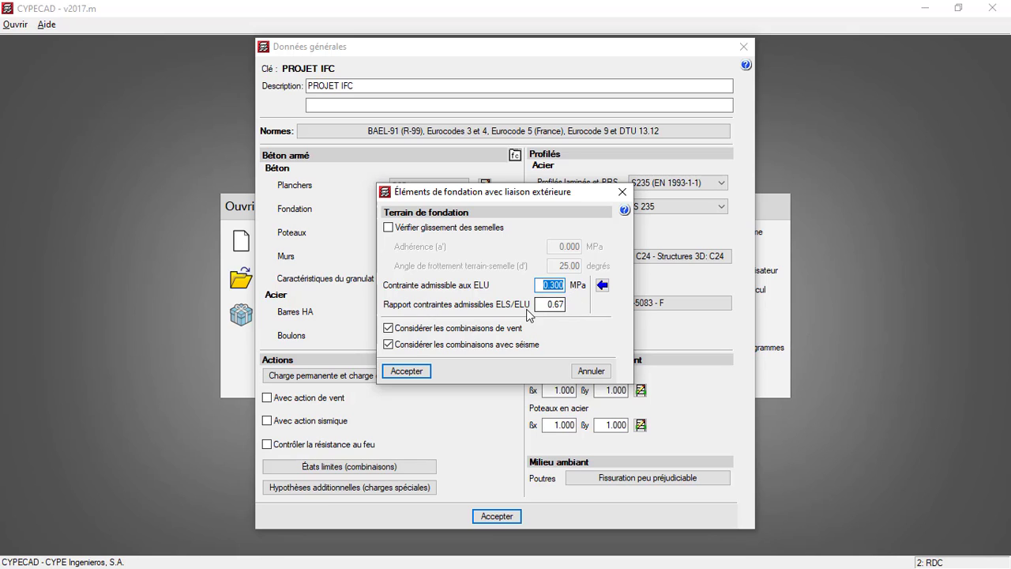
left_click(603, 285)
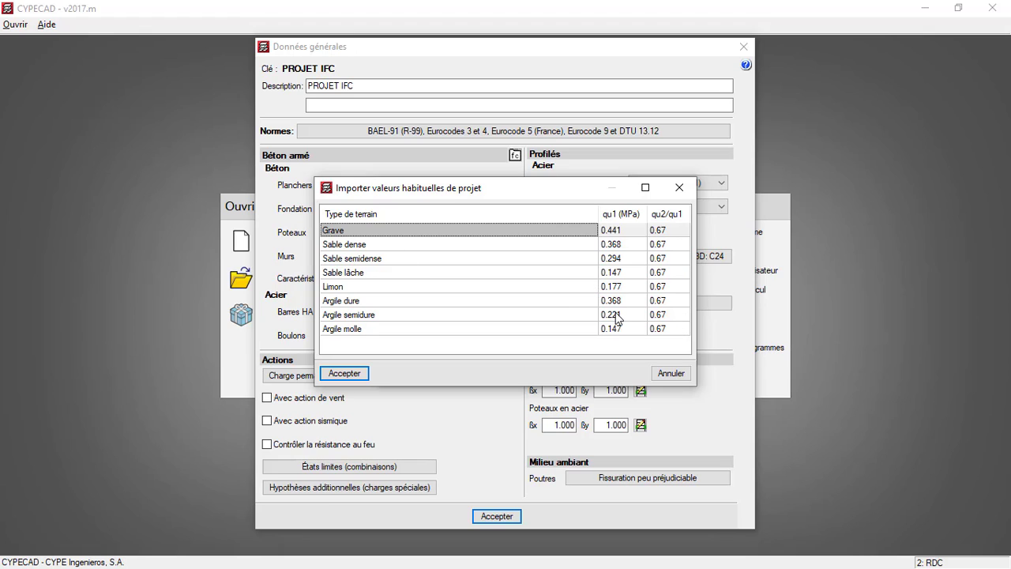
left_click(333, 260)
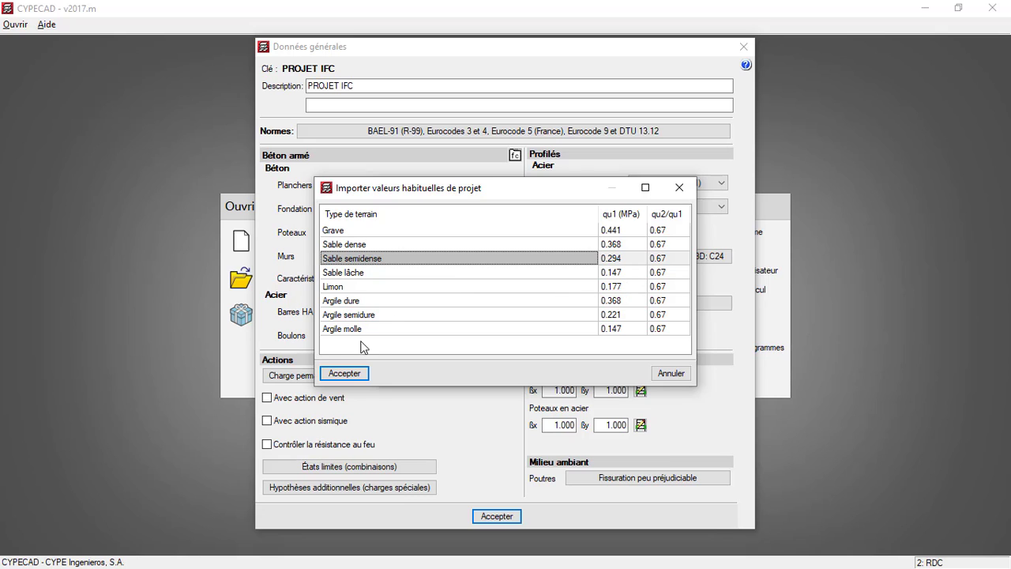
left_click(345, 373)
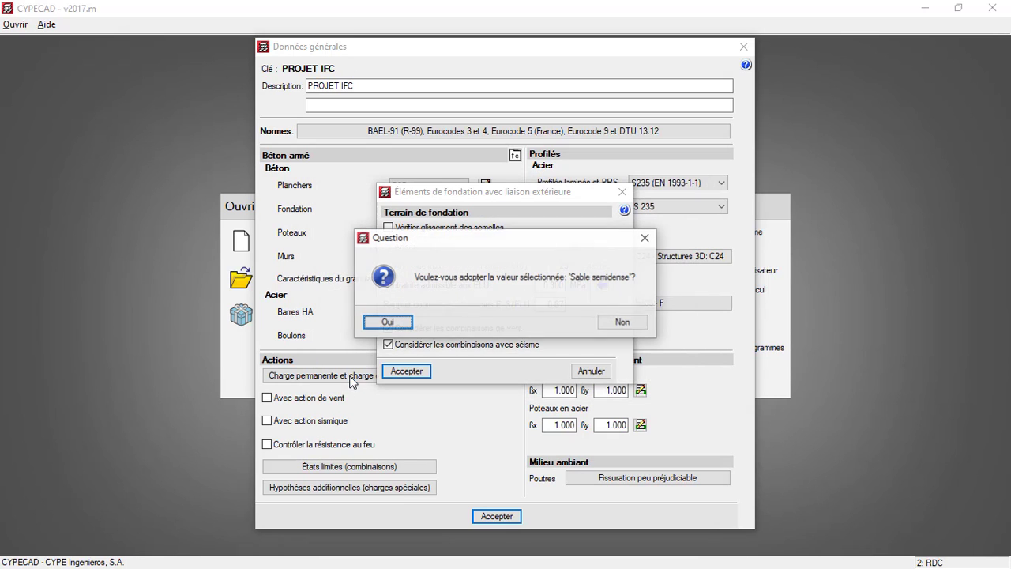
left_click(403, 324)
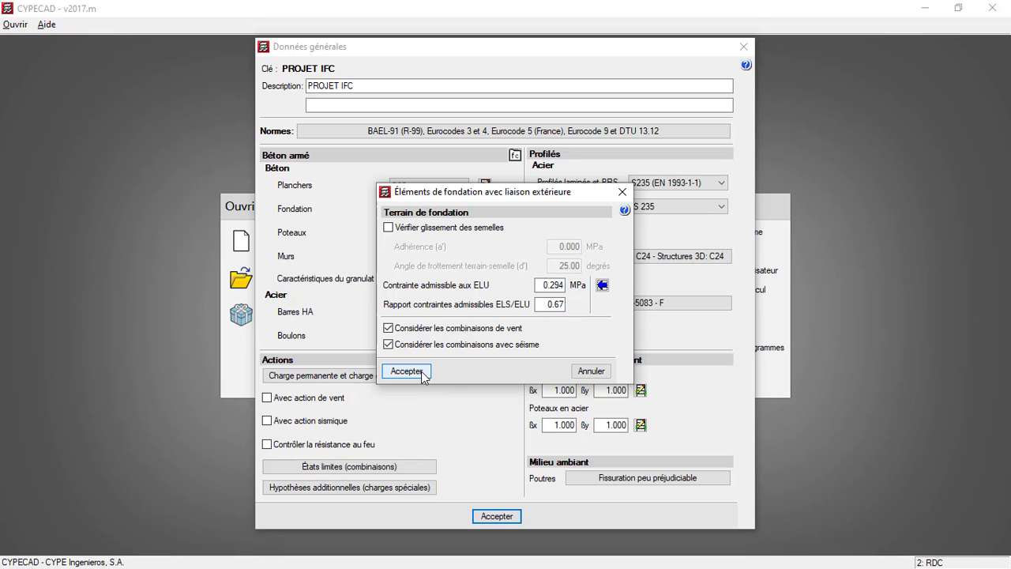
left_click(407, 372)
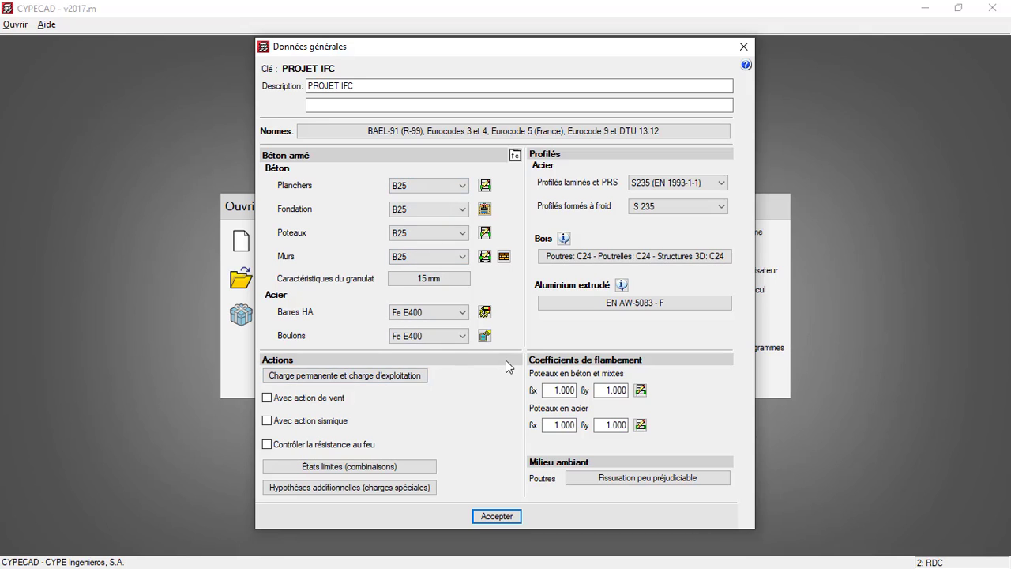
Step: Review the concrete grades assigned to the columns at each level and to the floor elements
left_click(485, 232)
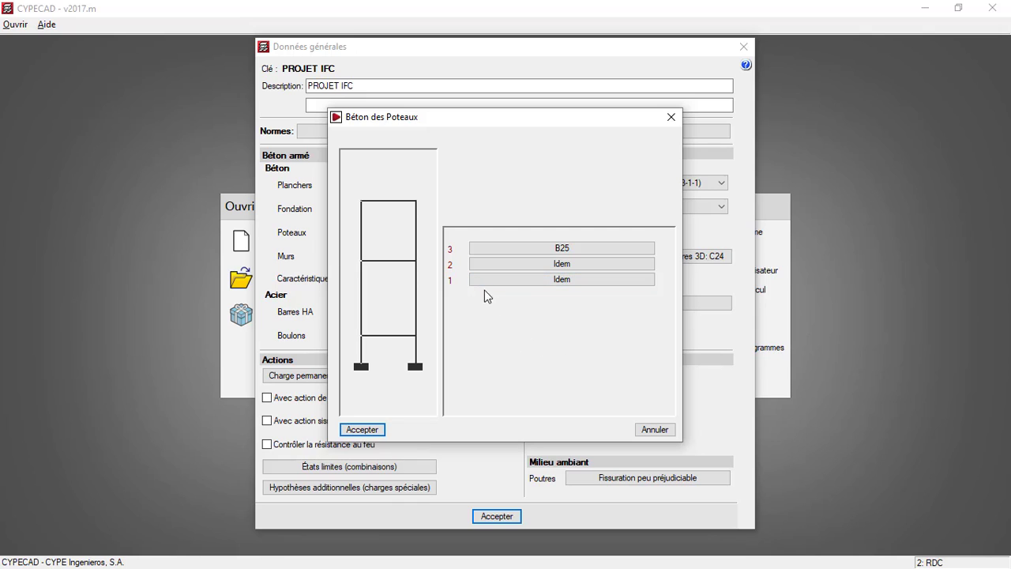
left_click(563, 249)
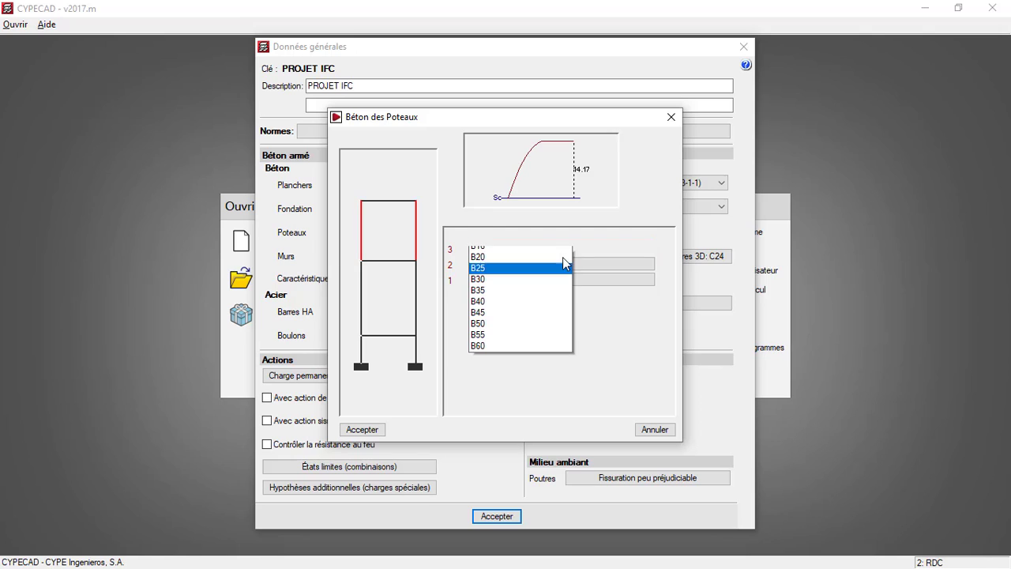
left_click(598, 245)
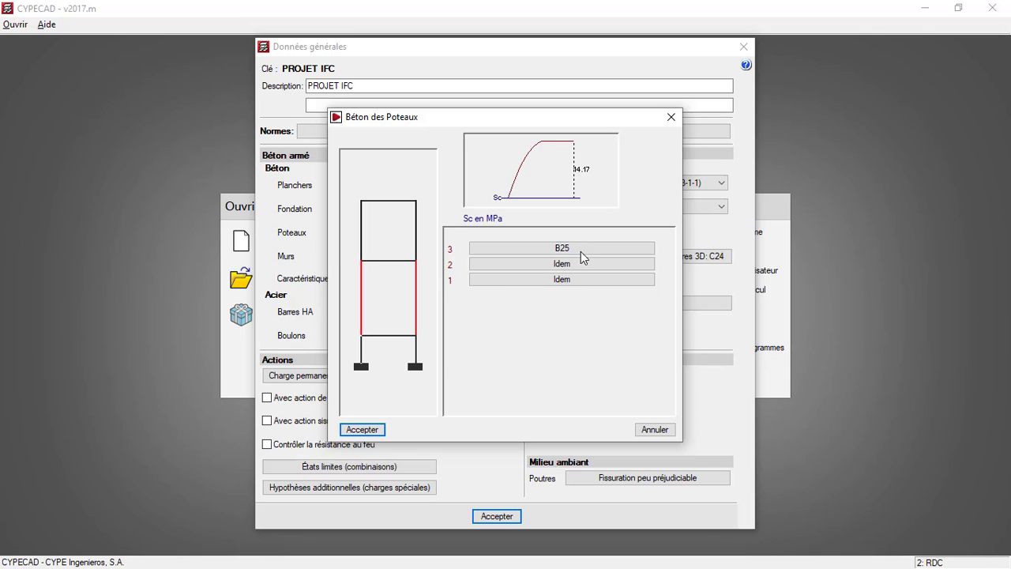
left_click(583, 264)
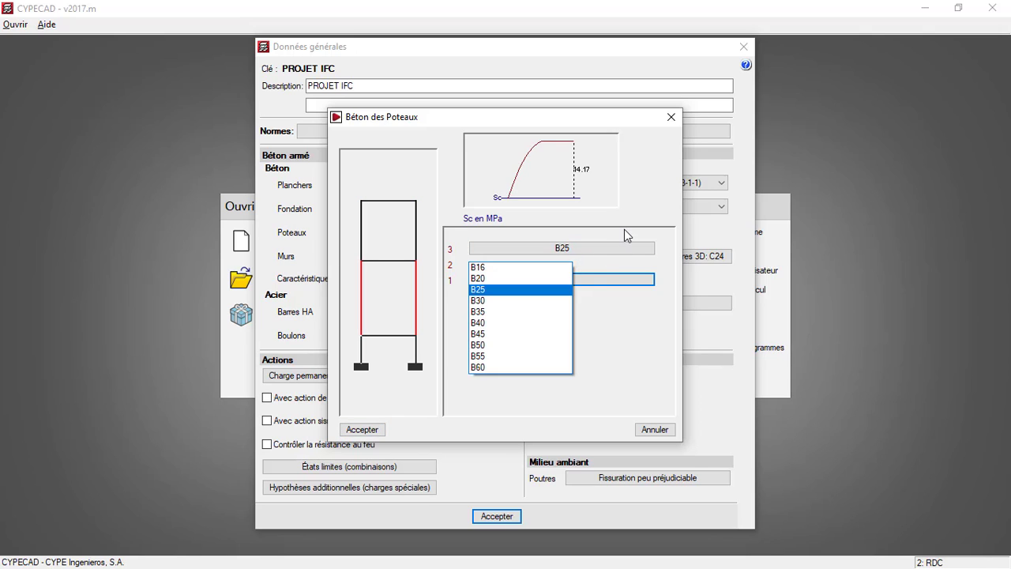
left_click(611, 271)
left_click(606, 280)
left_click(627, 316)
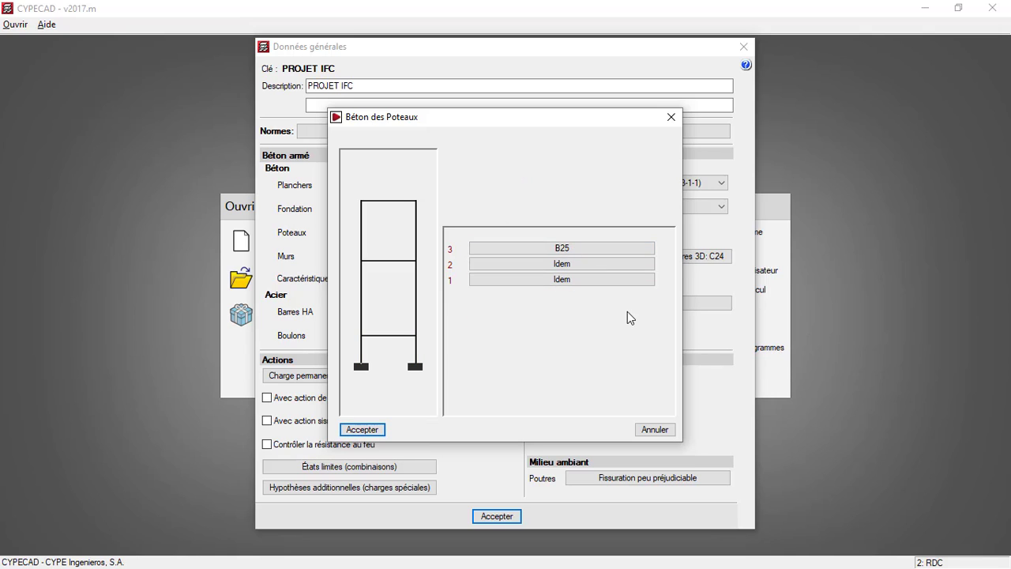
left_click(671, 117)
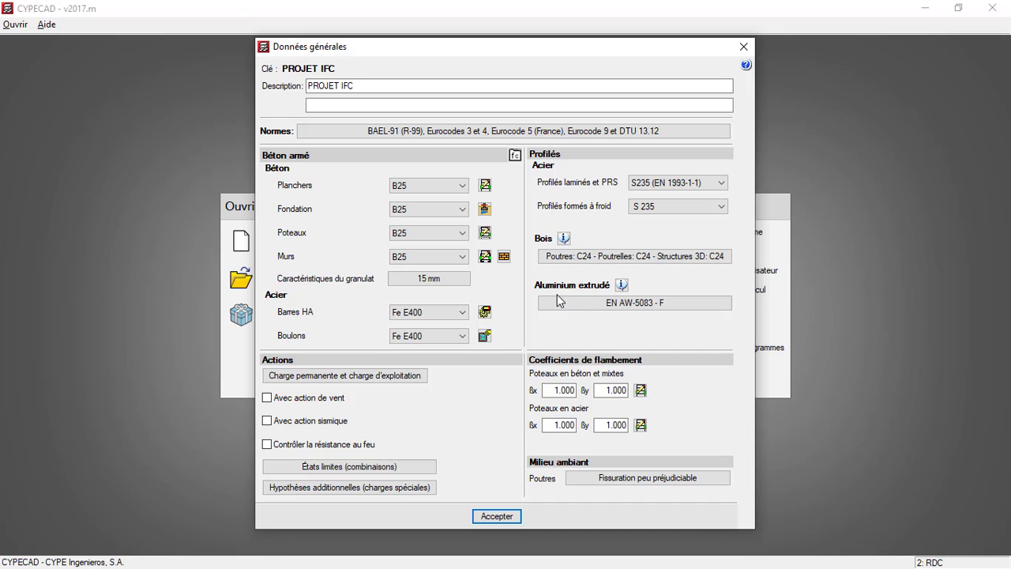
left_click(485, 185)
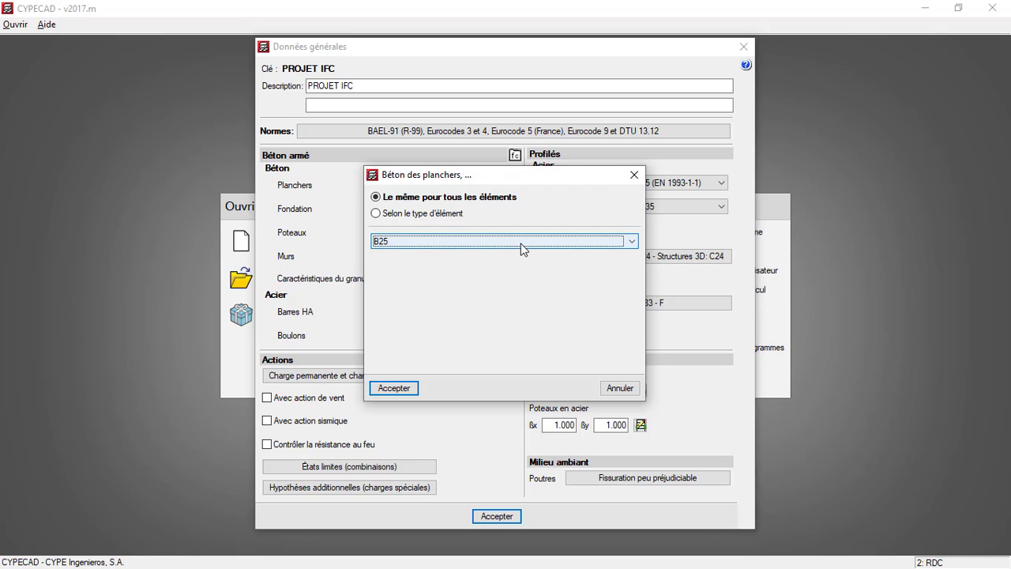
left_click(411, 389)
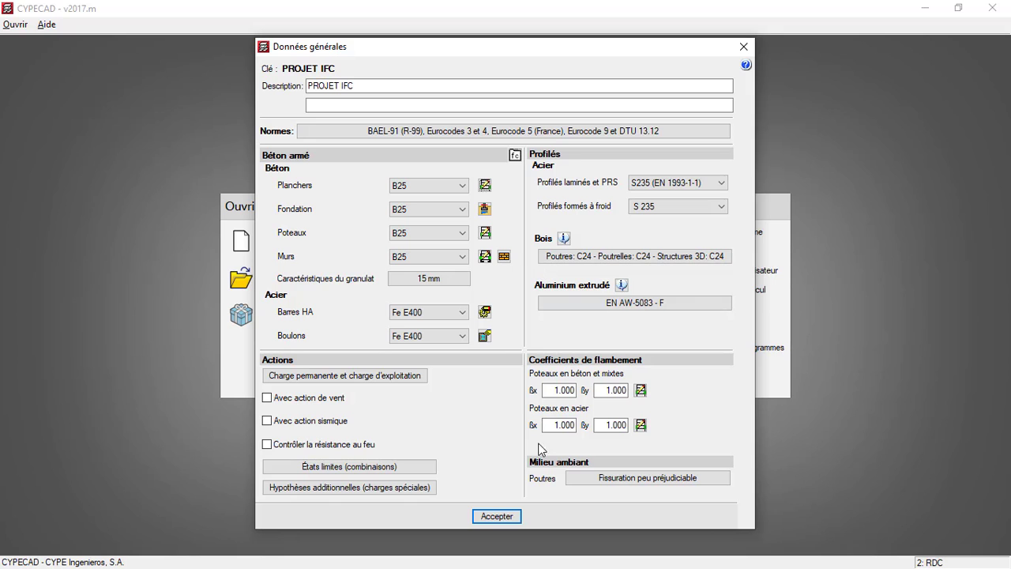
Step: Accept the project's general data and the BAEL 91 limit states, and close the import incident report
left_click(497, 516)
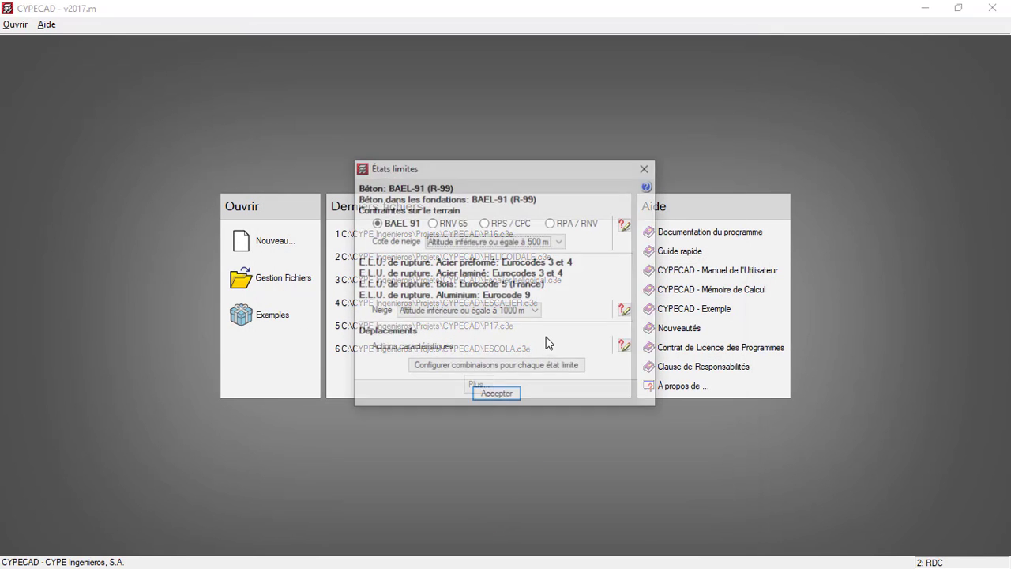
left_click(490, 396)
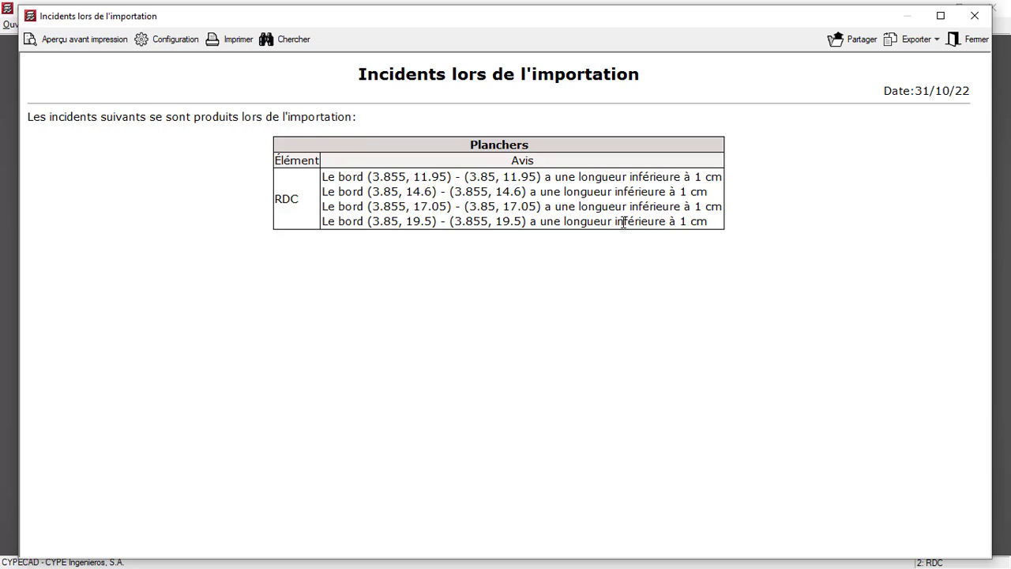
left_click(976, 17)
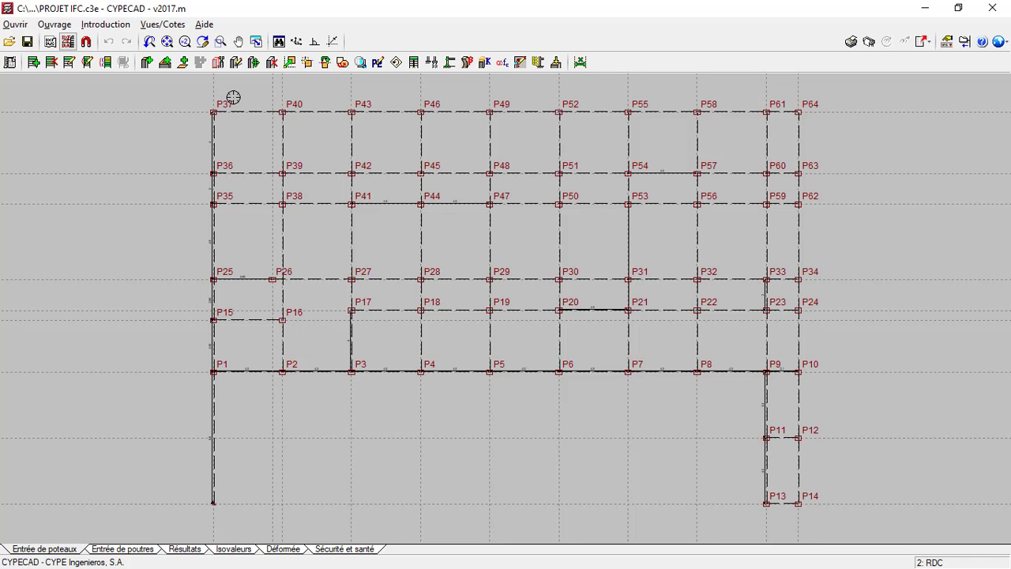
Step: Check the available drawing template views and the layers of the imported background plans
left_click(67, 43)
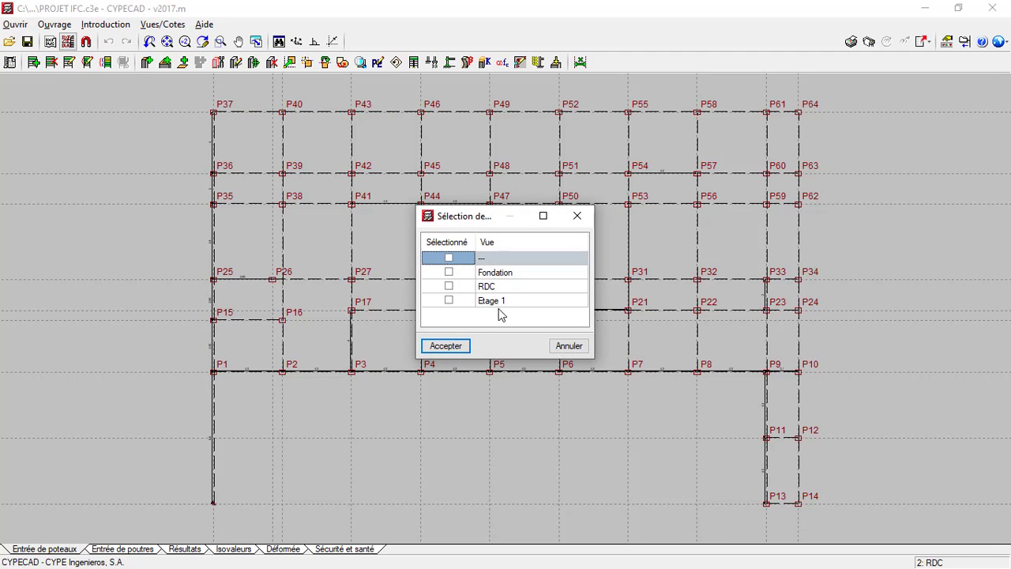
left_click(578, 216)
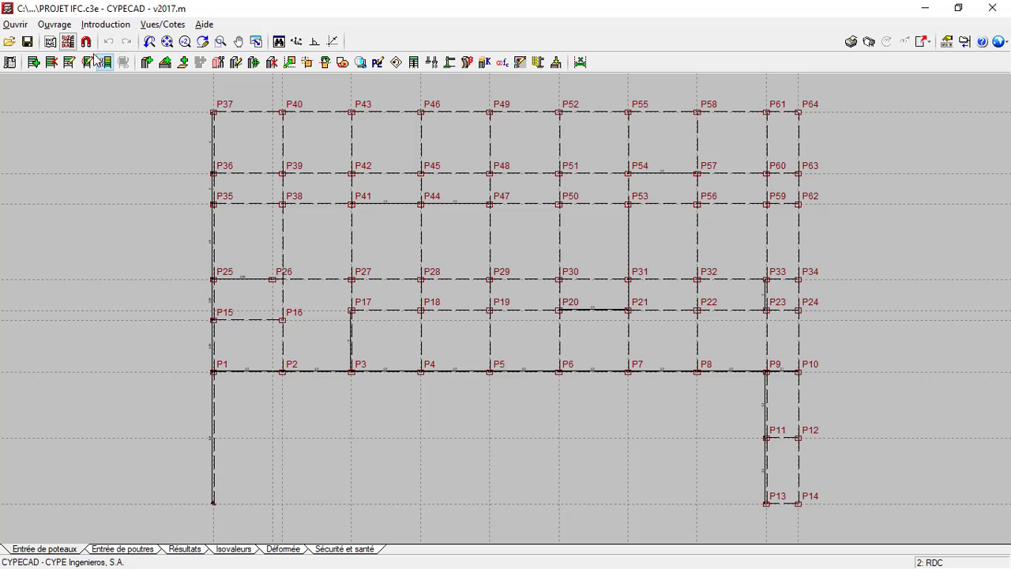
left_click(49, 41)
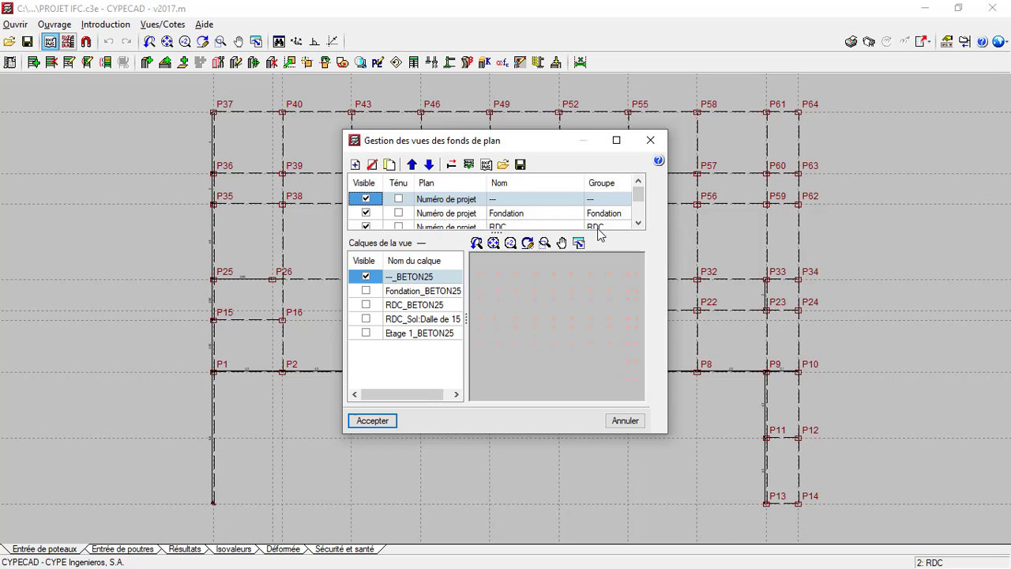
scroll(628, 220, "down", 1)
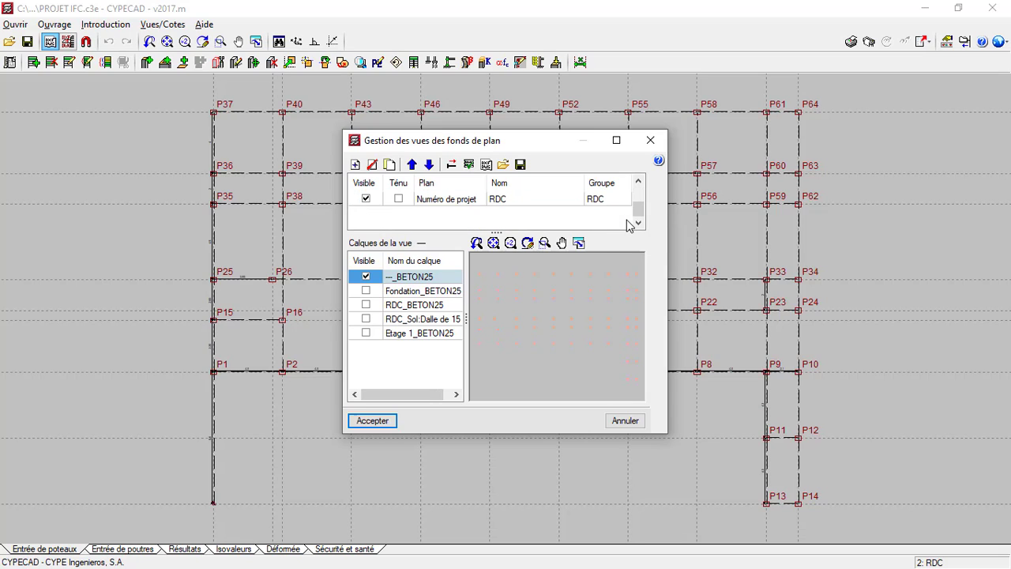
left_click(654, 144)
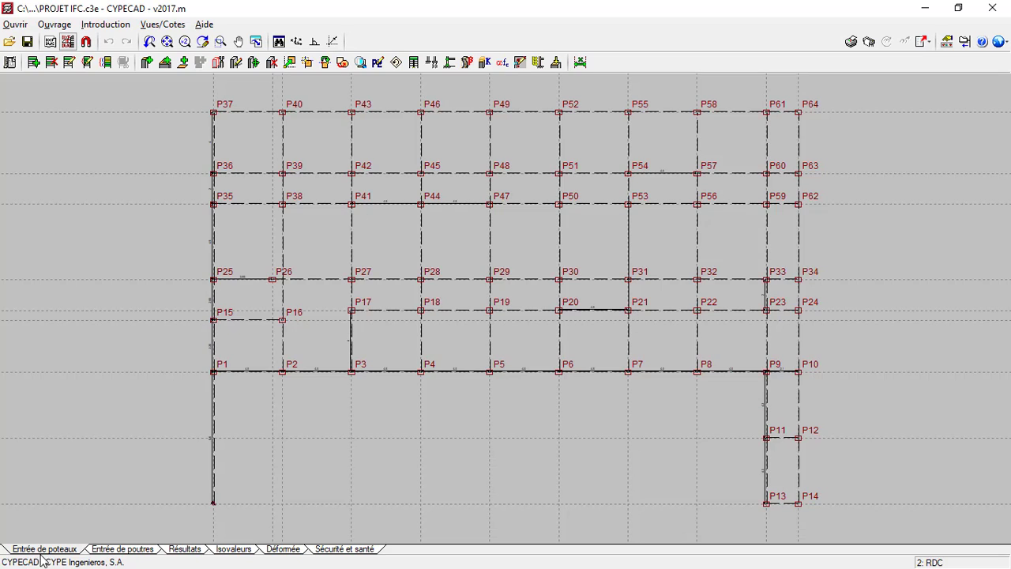
Step: Switch to beam entry (Entrée de poutres) and inspect the imported columns and slab in the building's 3D view
left_click(120, 552)
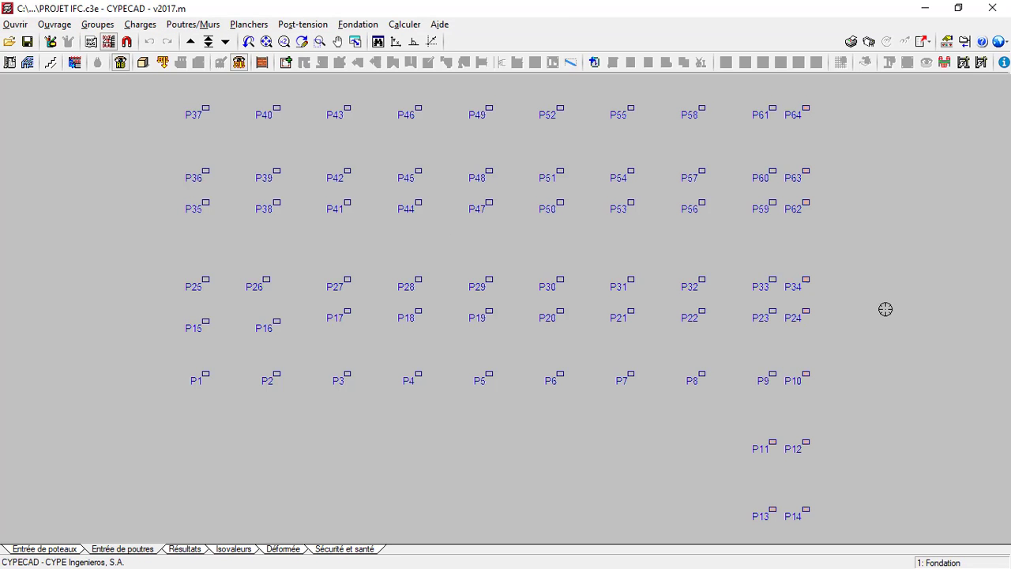
left_click(143, 64)
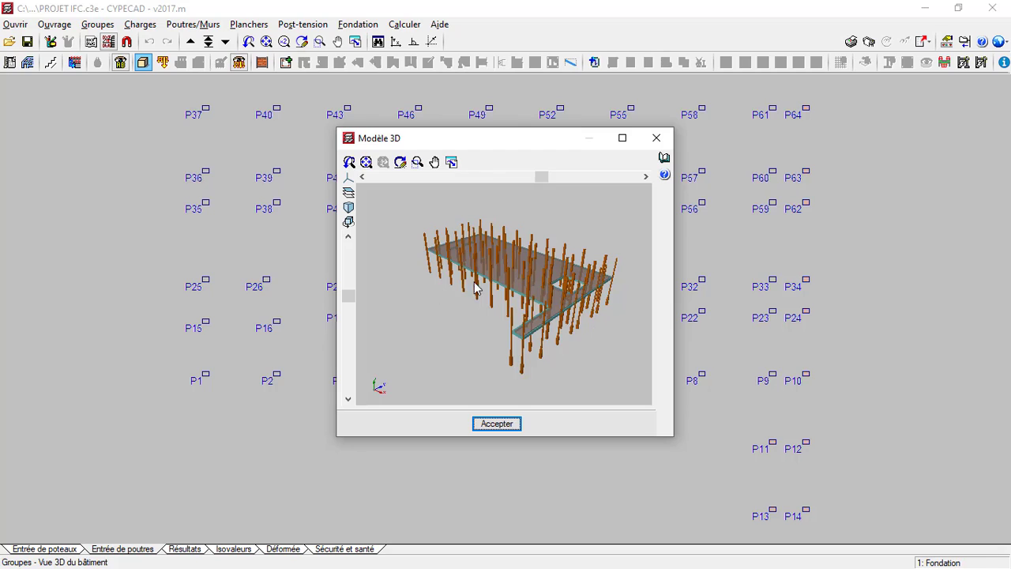
left_click_drag(475, 289, 487, 253)
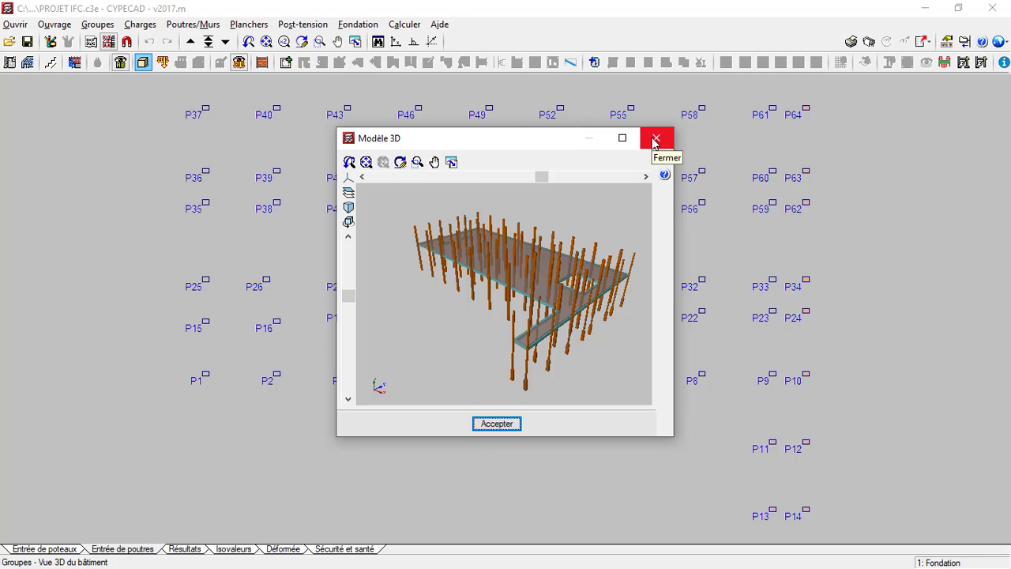
left_click(498, 427)
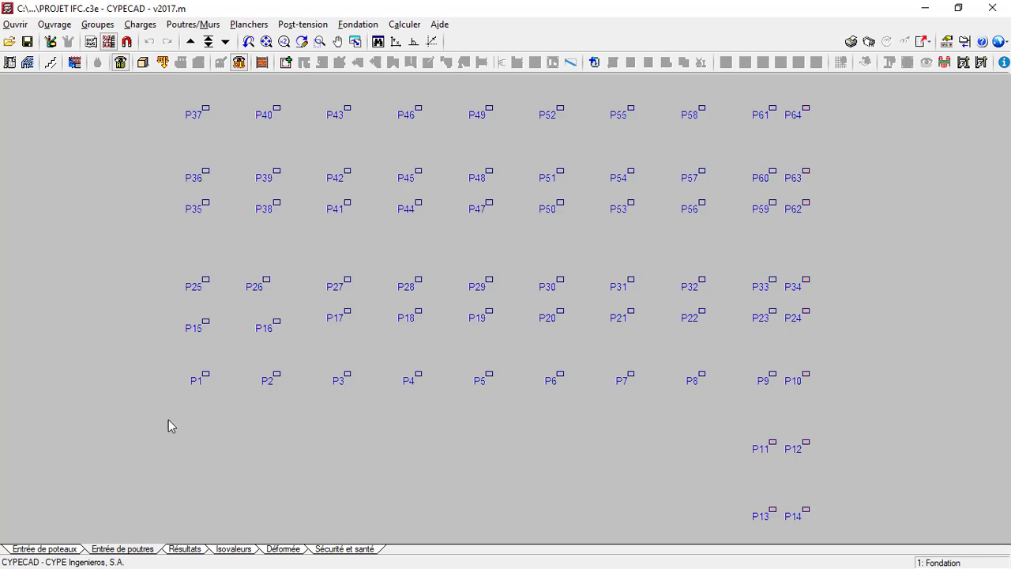
Step: Go to the top floor group, Etage 1
left_click(210, 42)
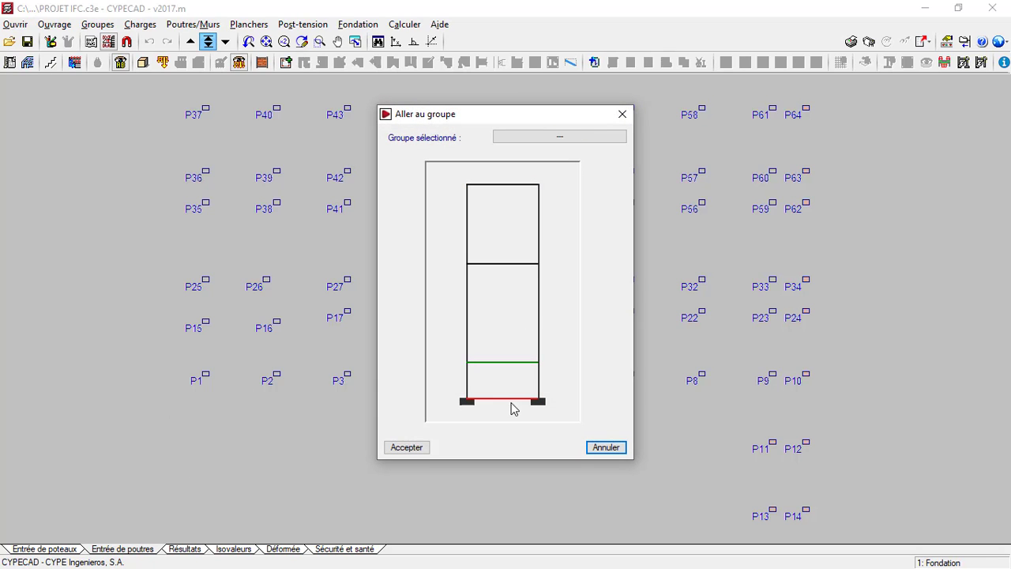
left_click(497, 190)
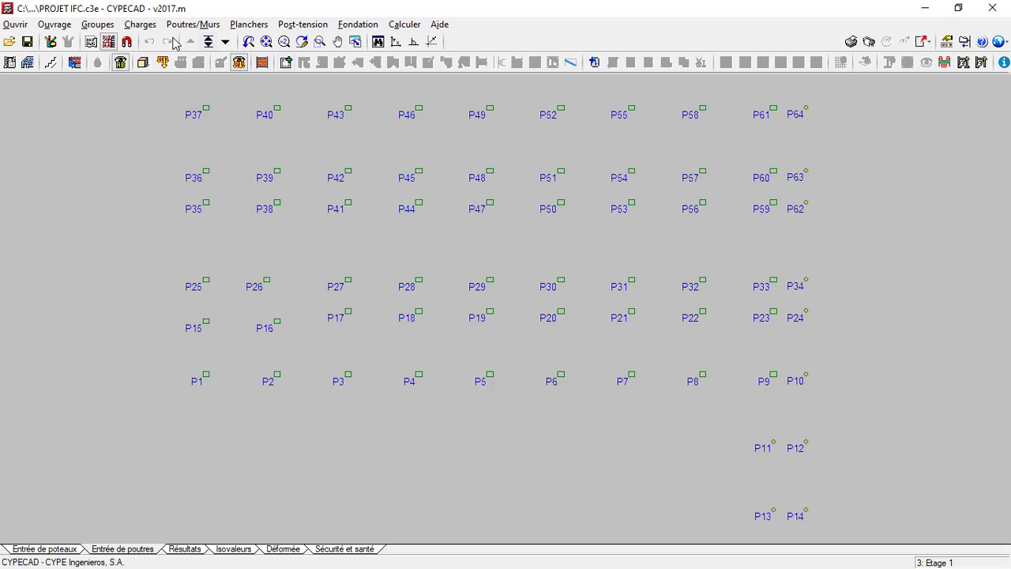
left_click(208, 42)
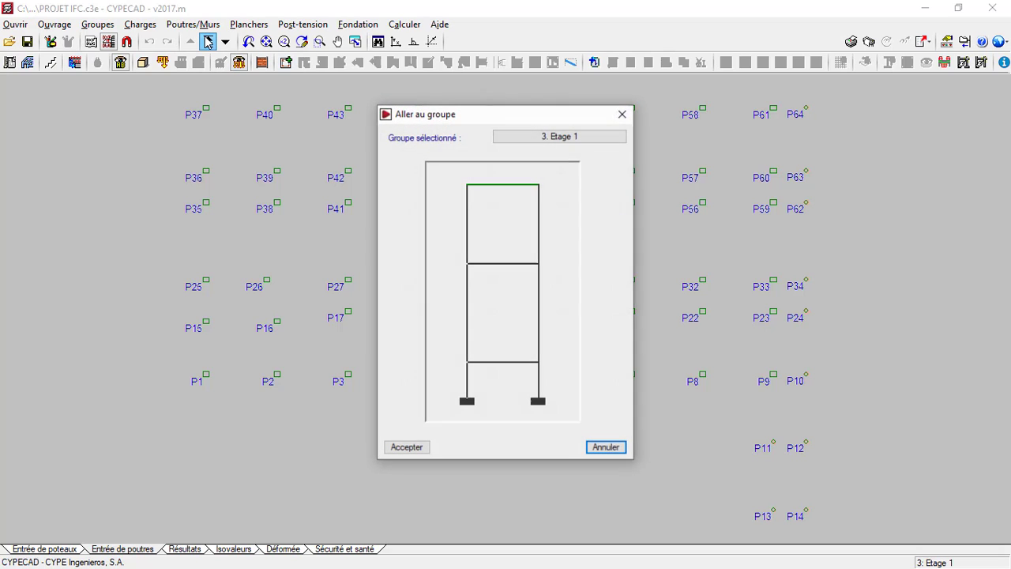
double_click(513, 194)
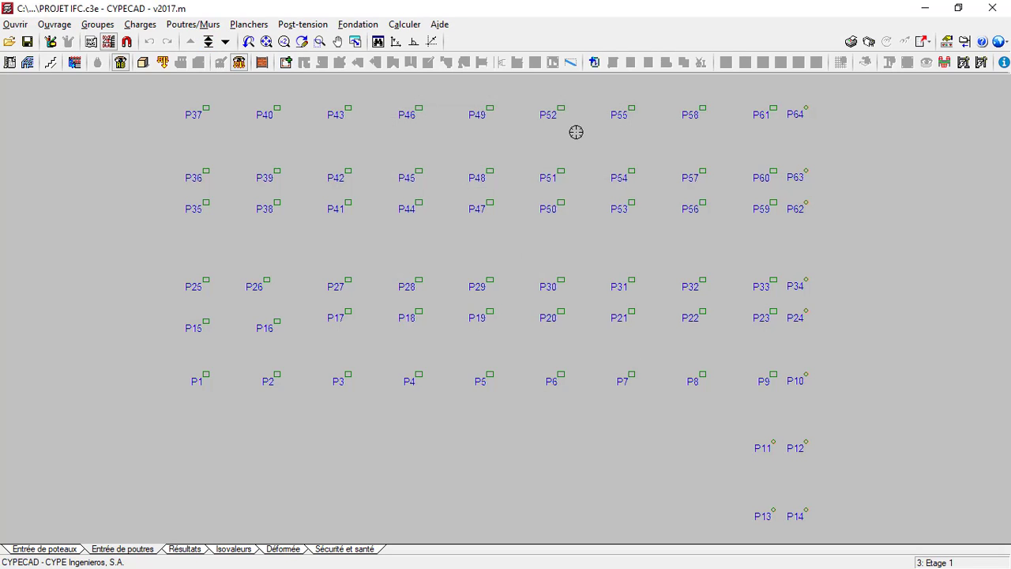
Step: Start a new straight downstand concrete beam with a 25 cm width and 40 cm height
left_click(286, 63)
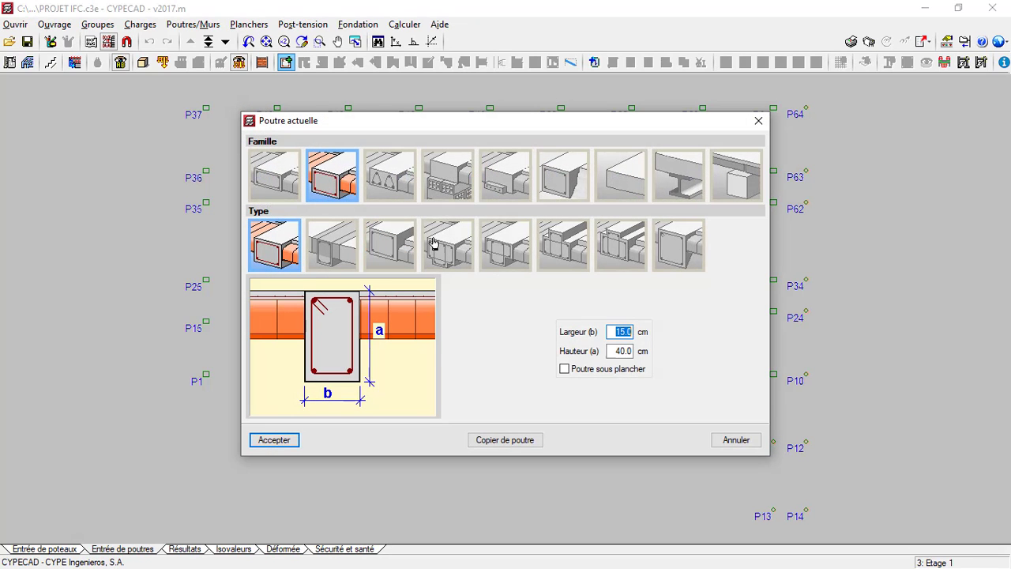
left_click(619, 333)
left_click_drag(474, 125, 644, 114)
left_click(444, 424)
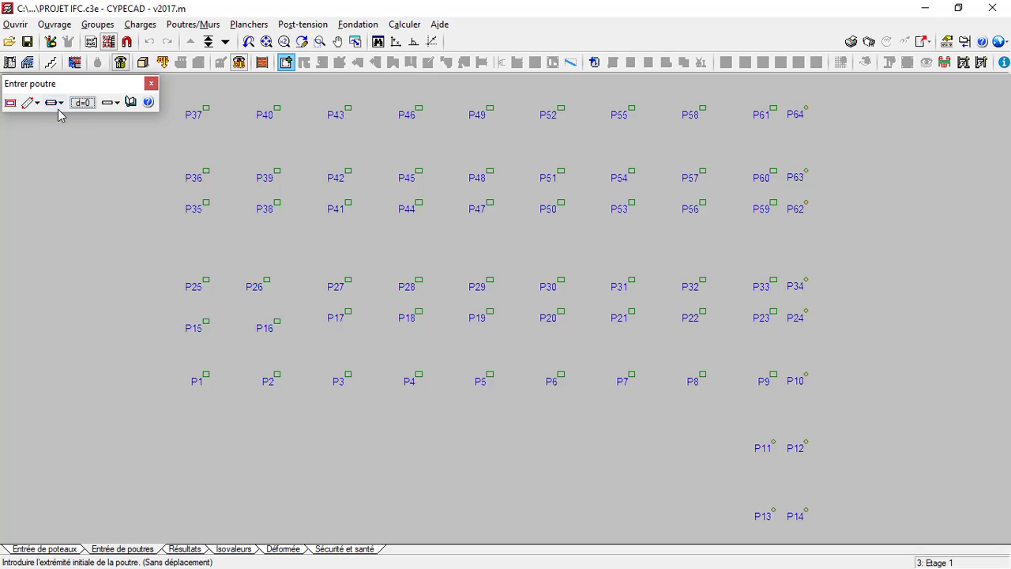
left_click(112, 104)
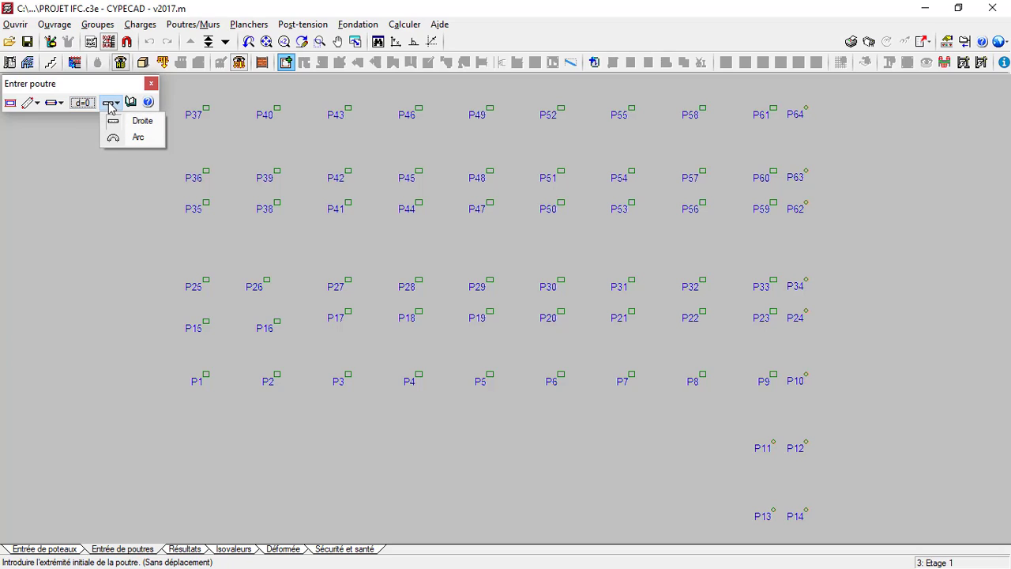
left_click(140, 121)
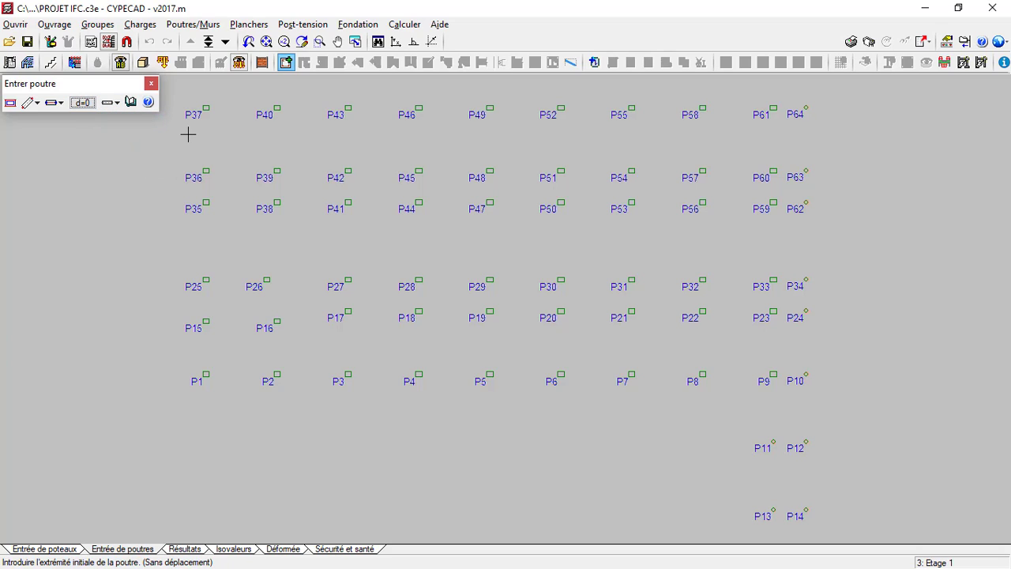
Step: Draw longitudinal beams from column P37 to P64, P36 to P63, P35 to P62 and P25 to P34
left_click(206, 108)
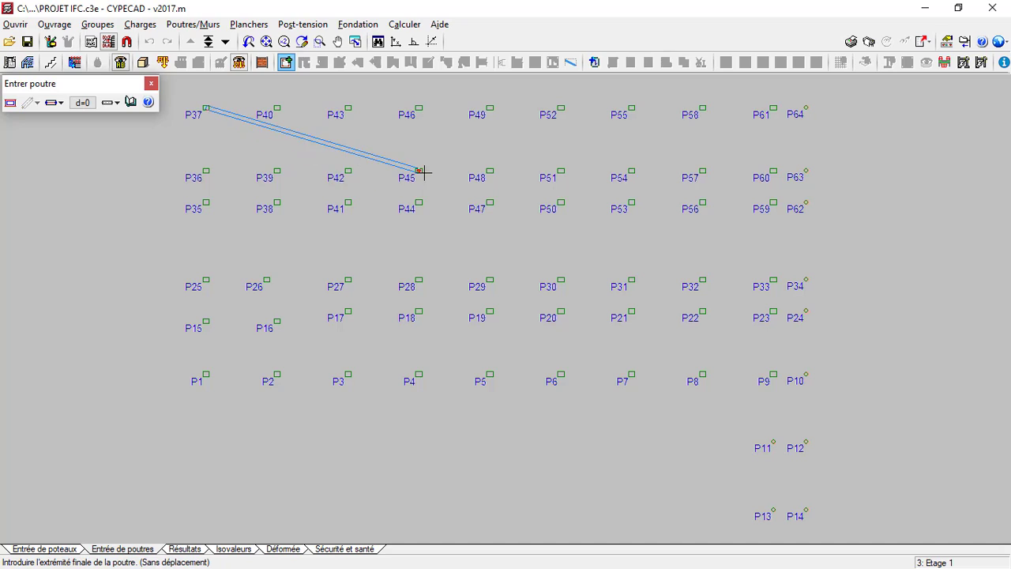
left_click(808, 105)
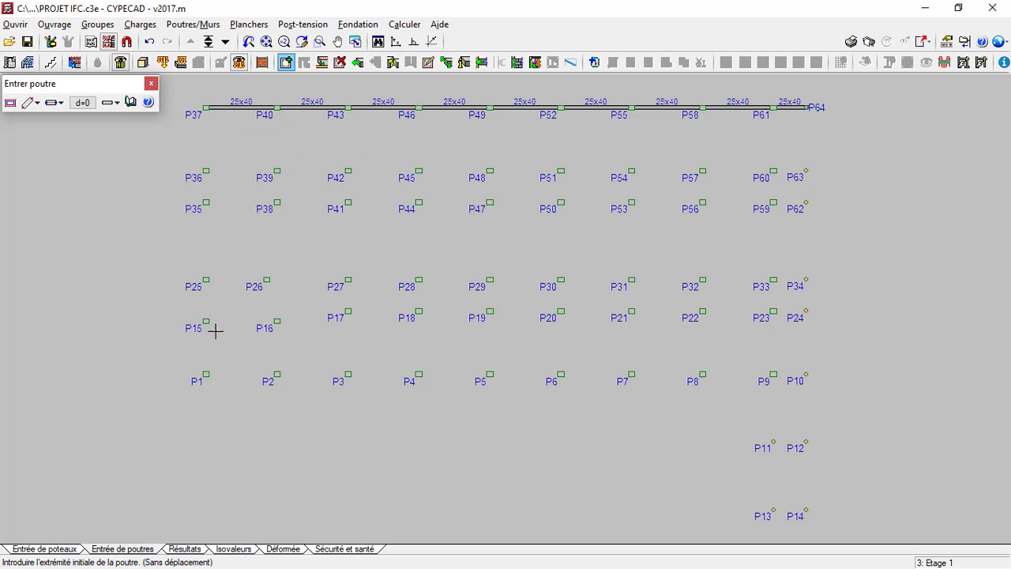
left_click(206, 170)
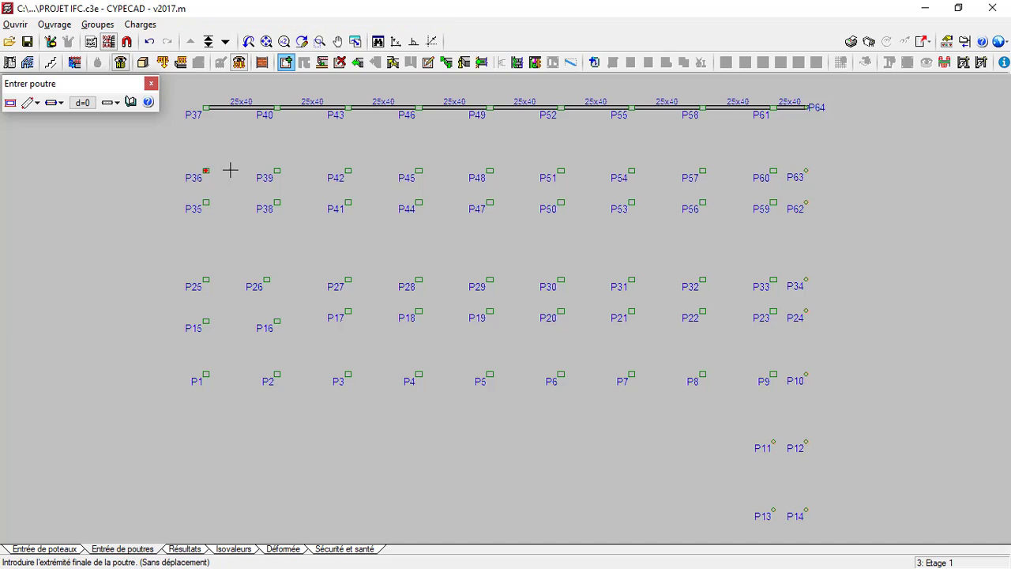
left_click(807, 171)
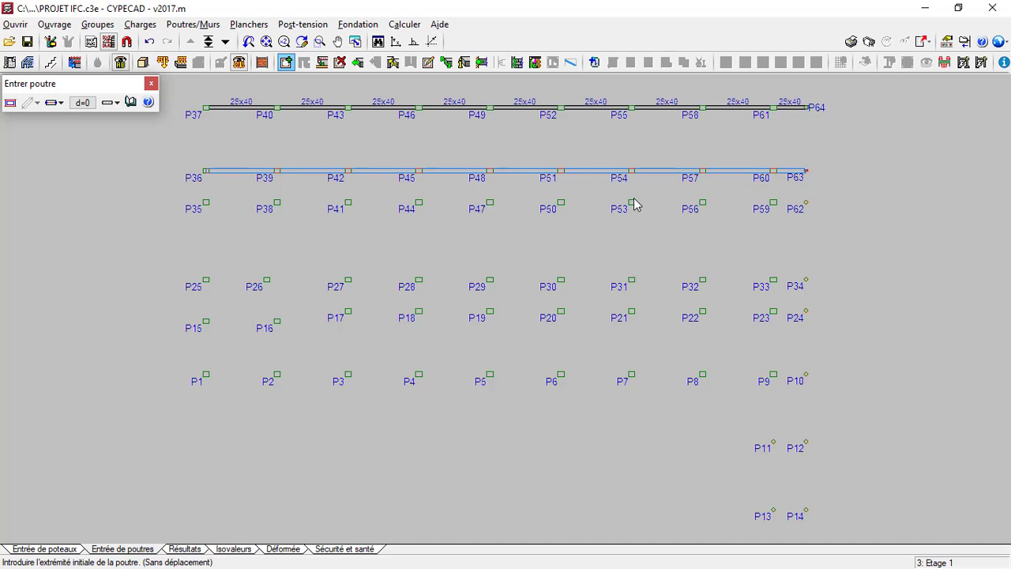
left_click(207, 202)
left_click(807, 202)
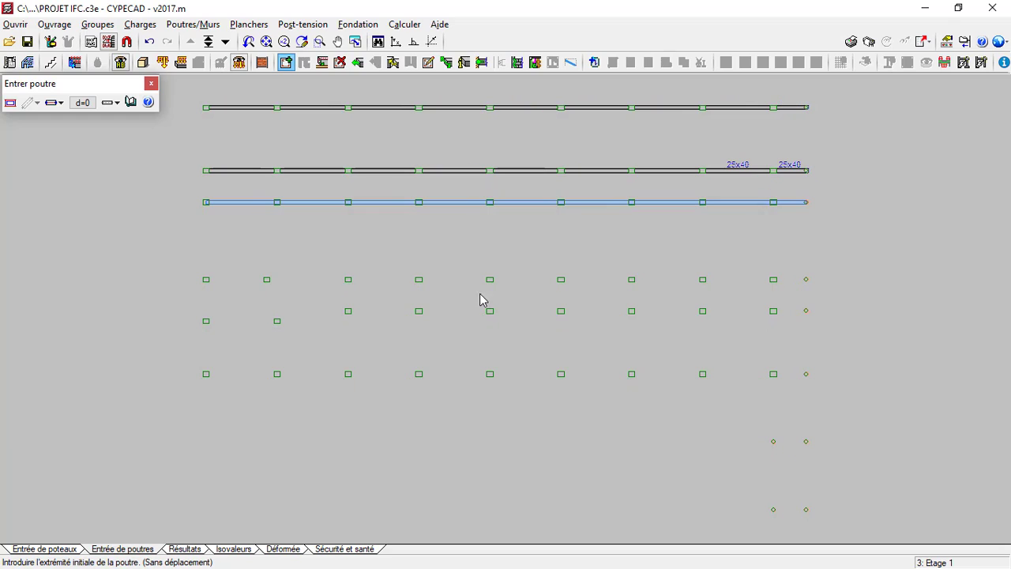
left_click(206, 280)
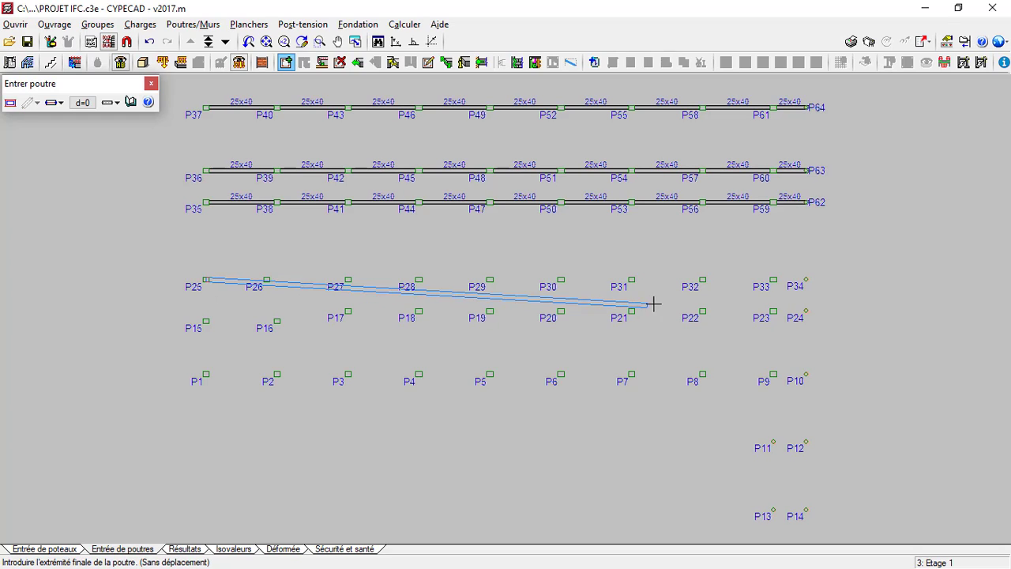
left_click(805, 278)
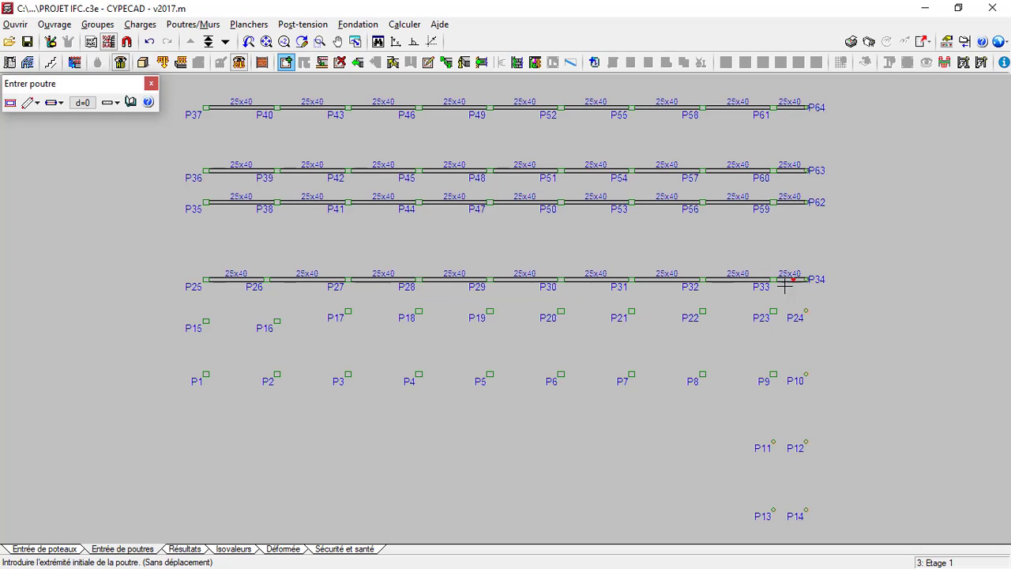
Step: Add longitudinal beams from column P15 to P16, P17 to P24 and P1 to P10
left_click(206, 321)
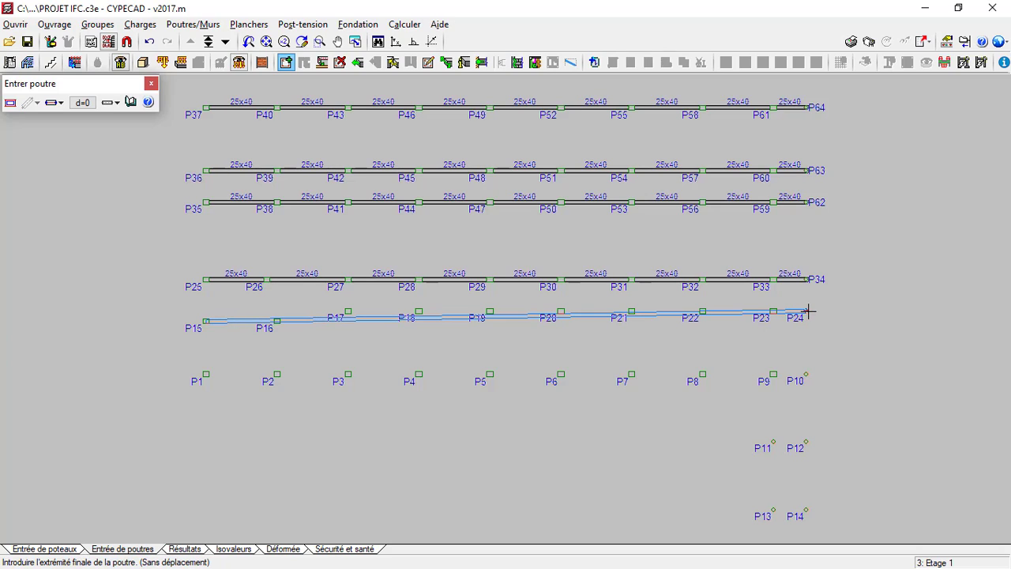
left_click(277, 320)
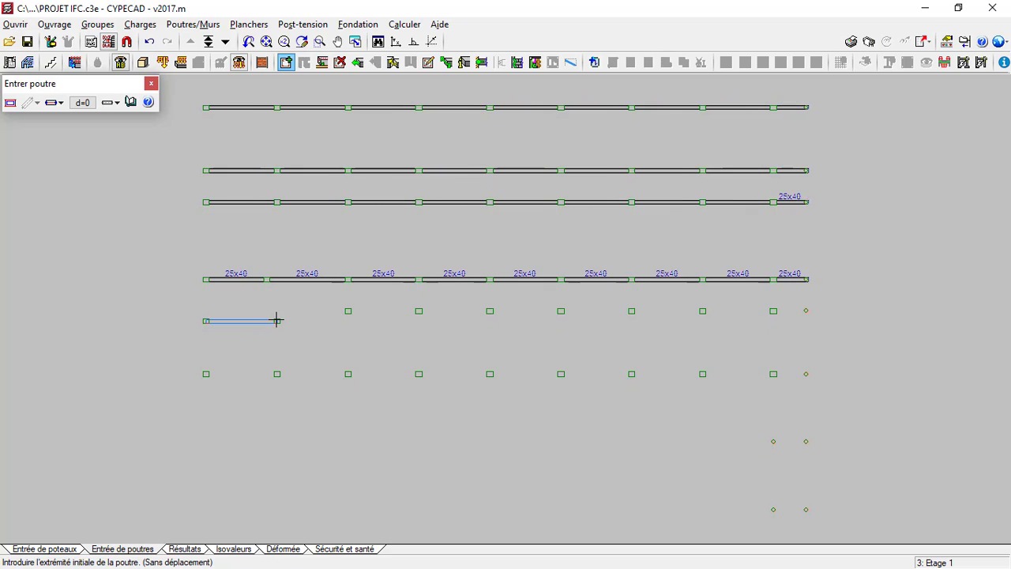
left_click(348, 311)
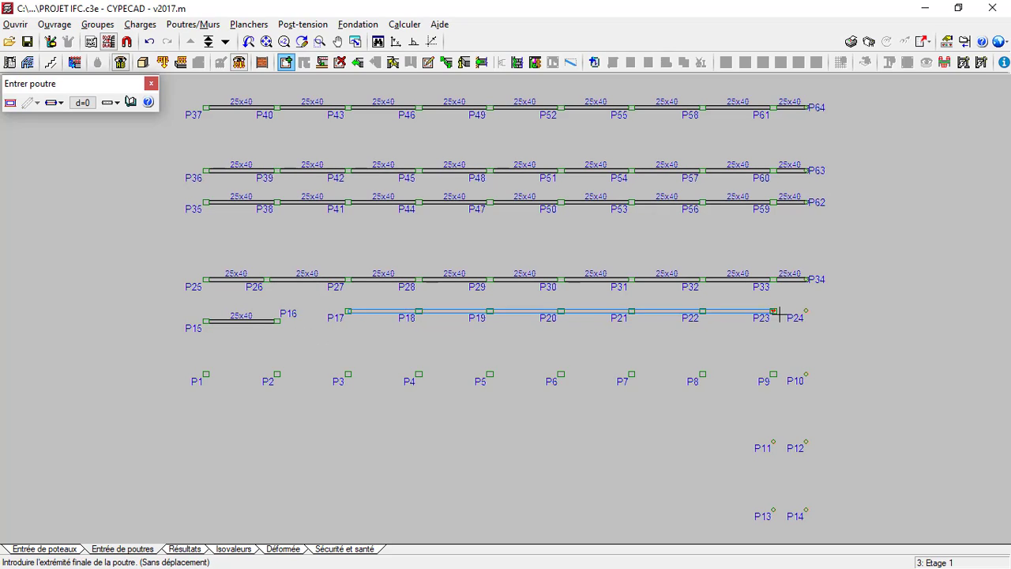
left_click(806, 311)
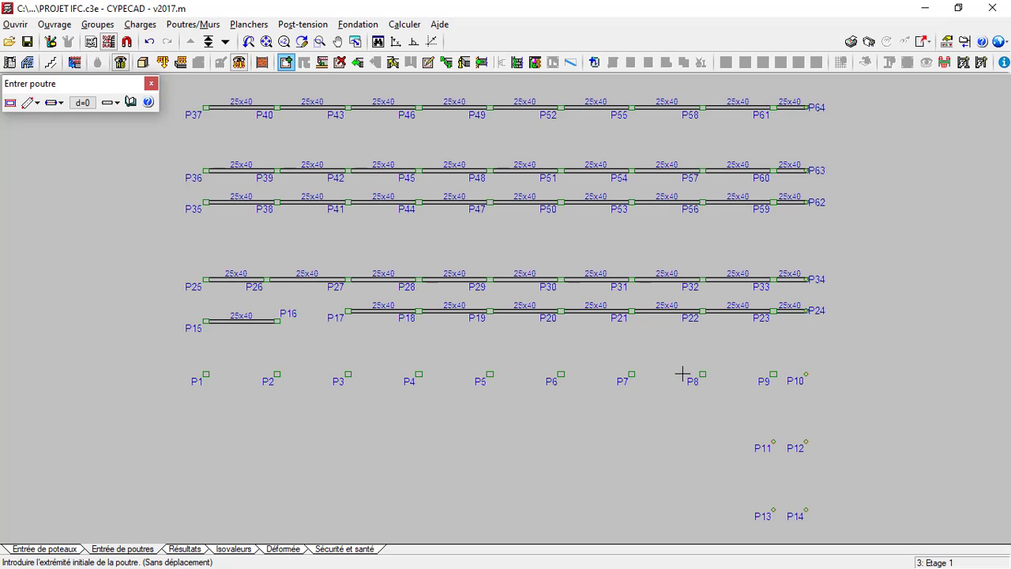
left_click(204, 375)
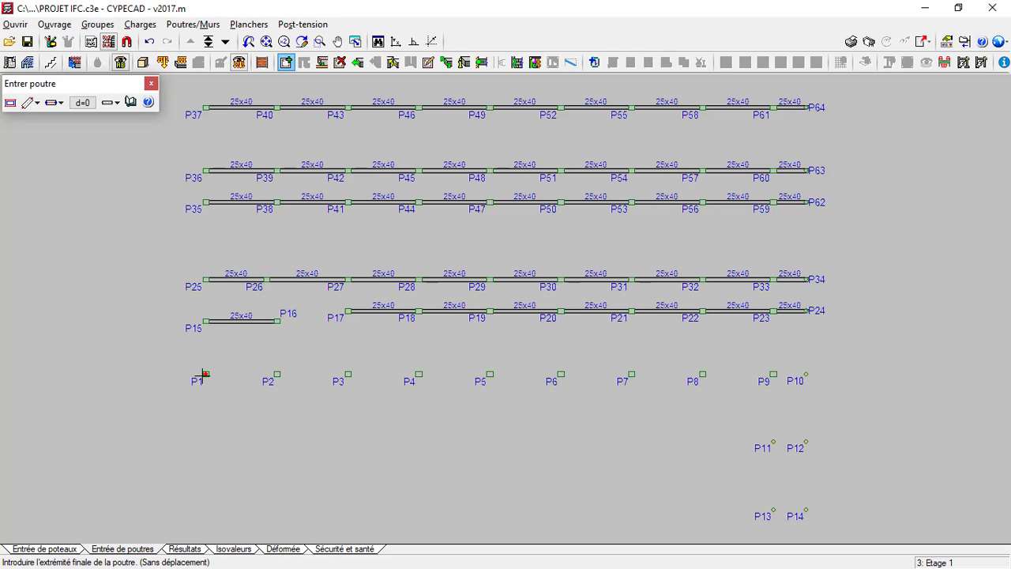
left_click(807, 373)
Step: Connect the isolated column pairs P11–P12 and P13–P14 with short beams
left_click(773, 443)
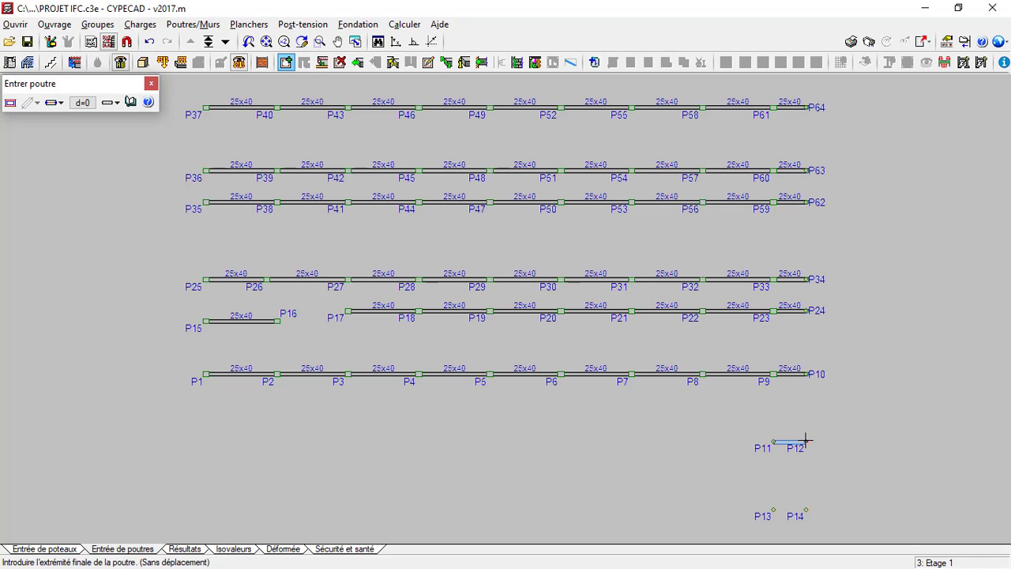
left_click(807, 442)
left_click(774, 510)
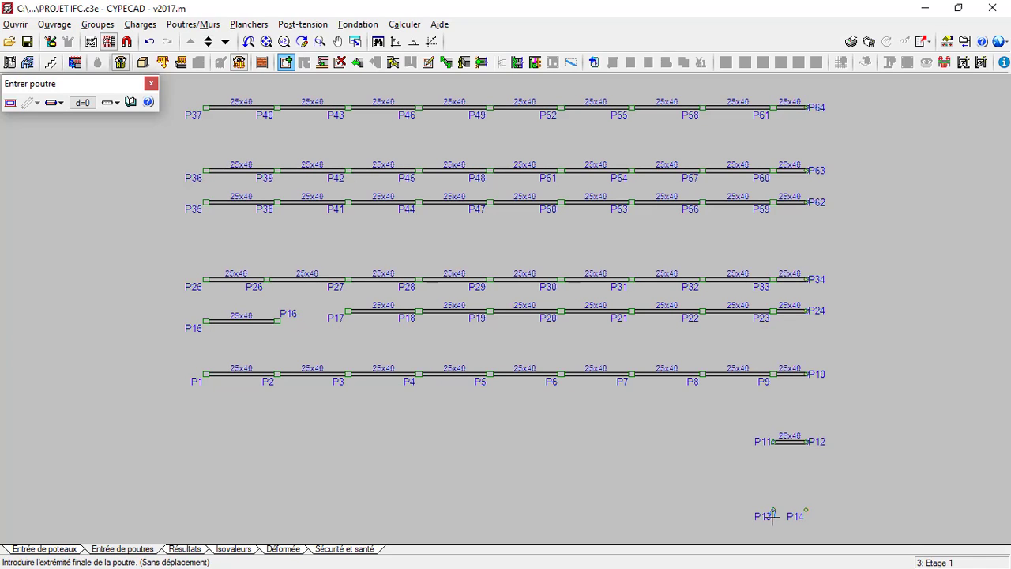
left_click(807, 510)
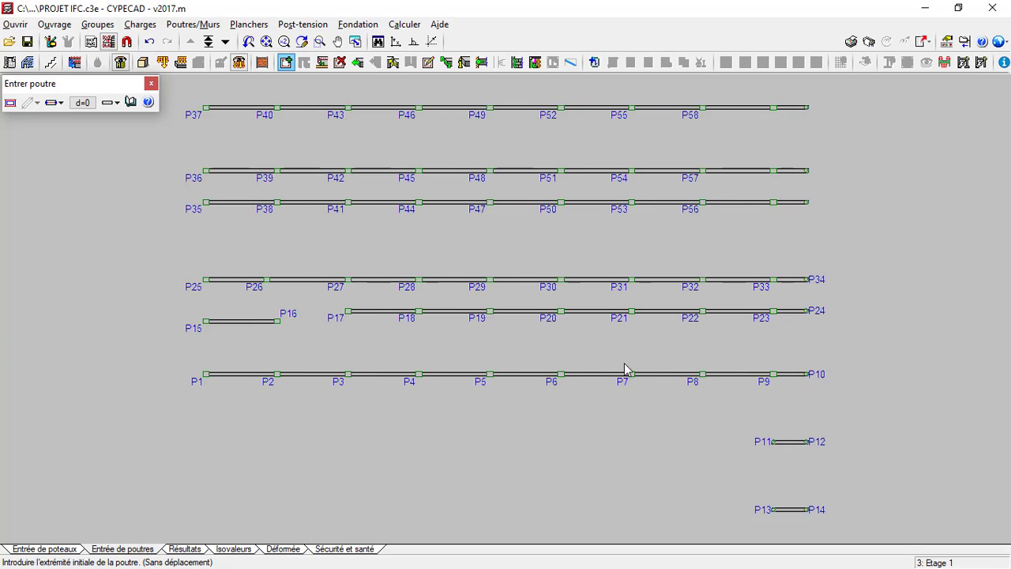
Step: Draw transverse beams from column P37 to P1, P40 to P38, P2 to P16 and P16 to P38
left_click(205, 109)
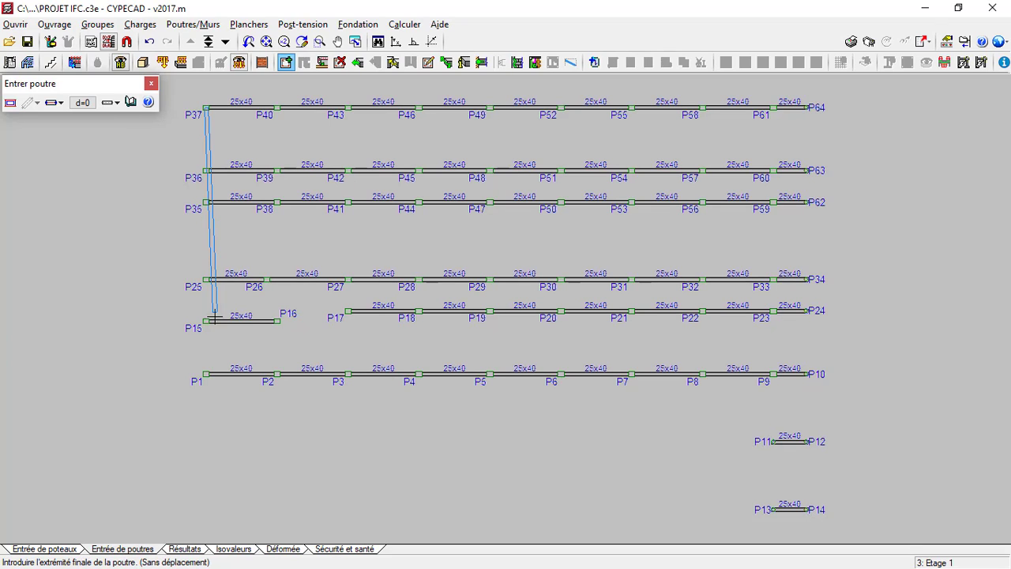
left_click(206, 374)
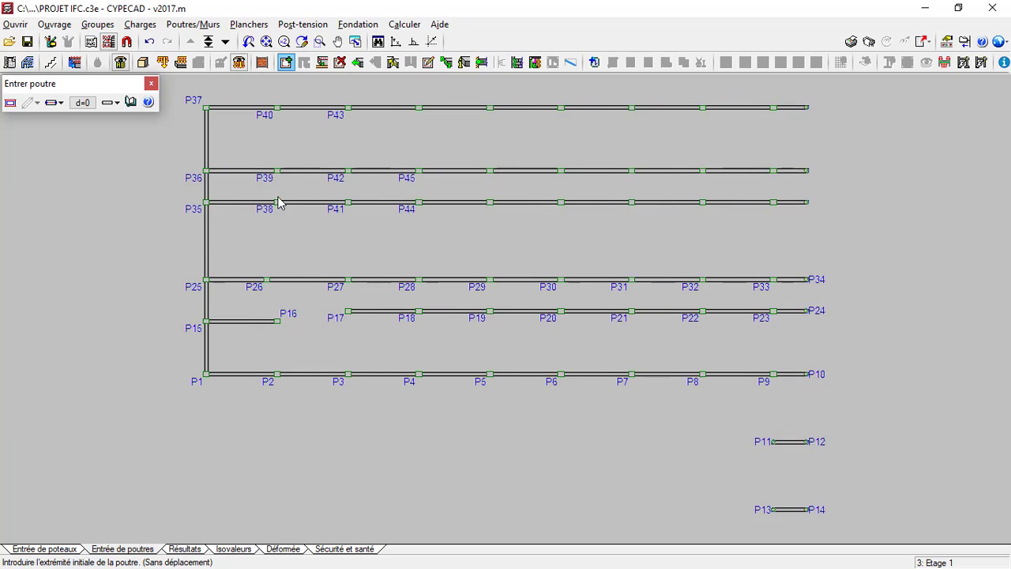
left_click(275, 108)
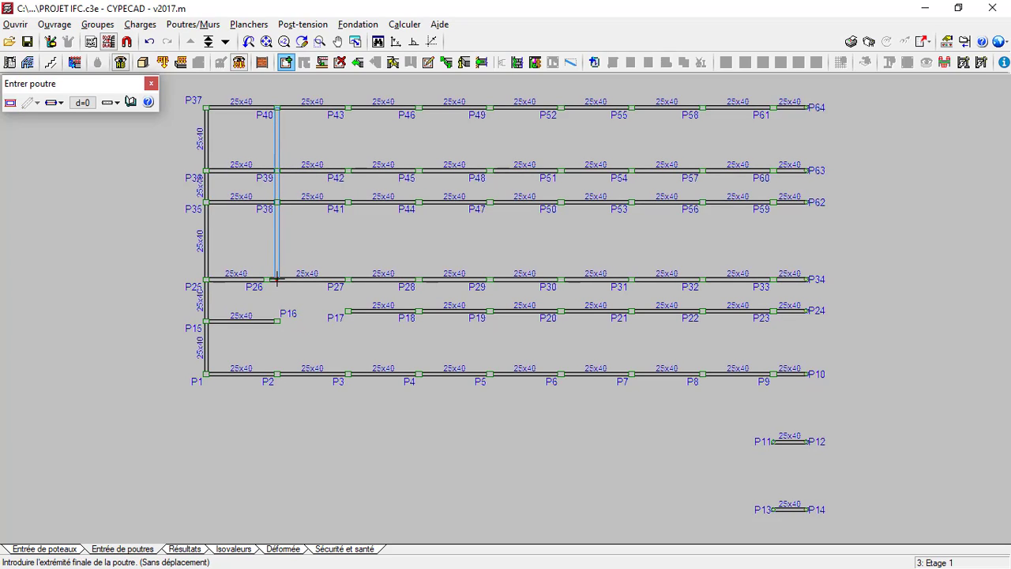
left_click(277, 204)
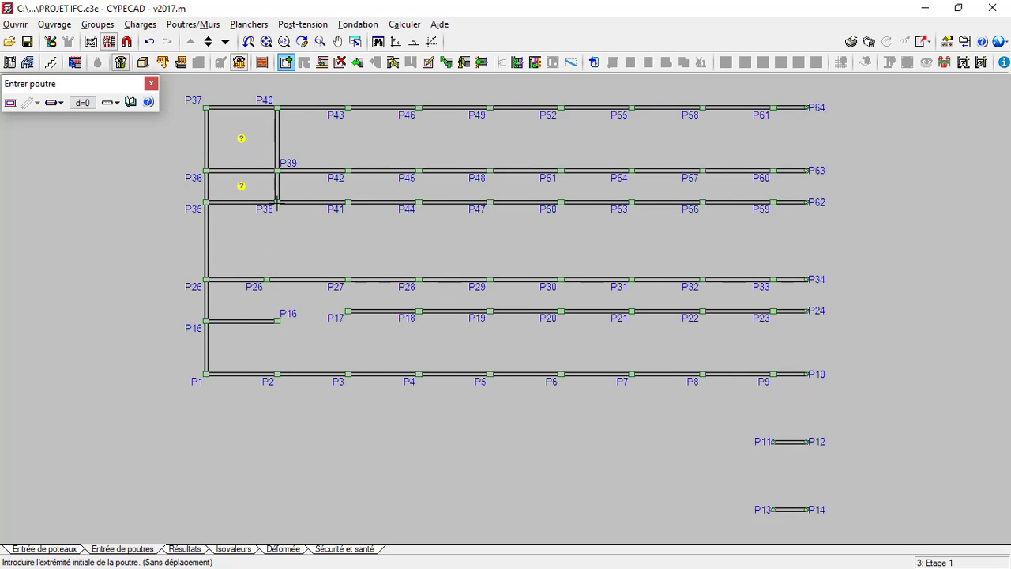
left_click(277, 376)
left_click(277, 321)
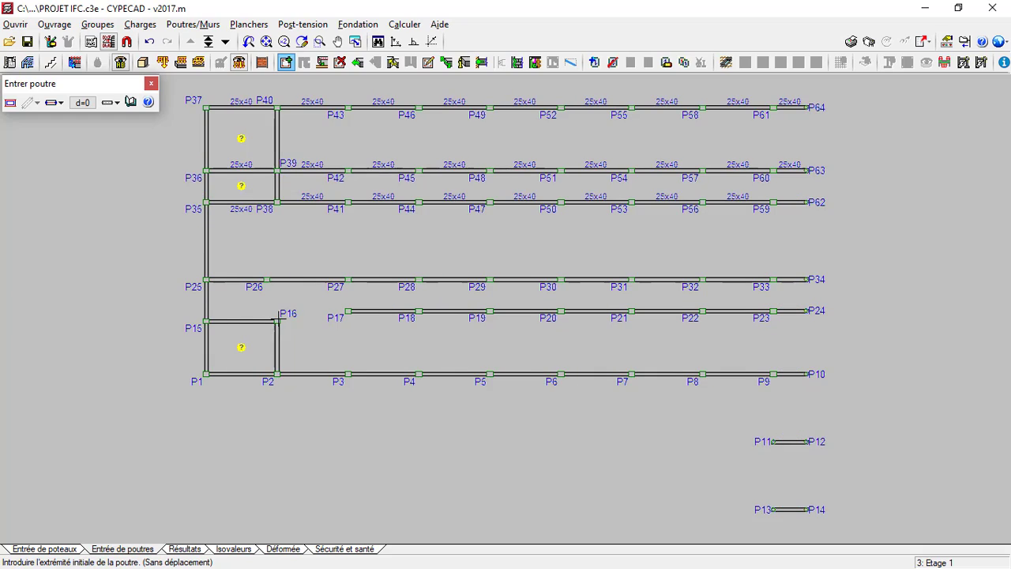
left_click(276, 321)
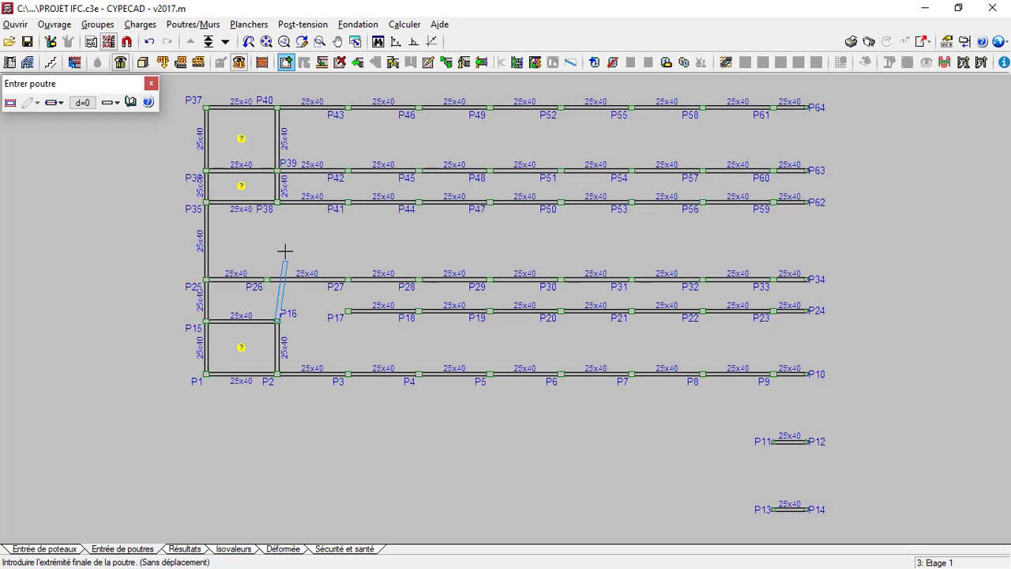
left_click(277, 204)
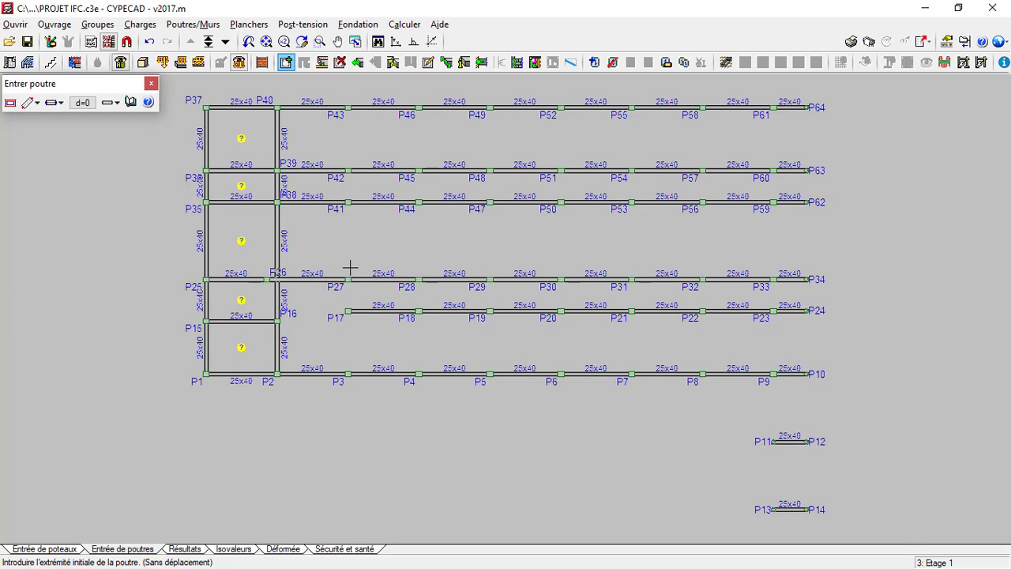
Step: Add a transverse beam from column P3 to P43
scroll(285, 281, "up", 2)
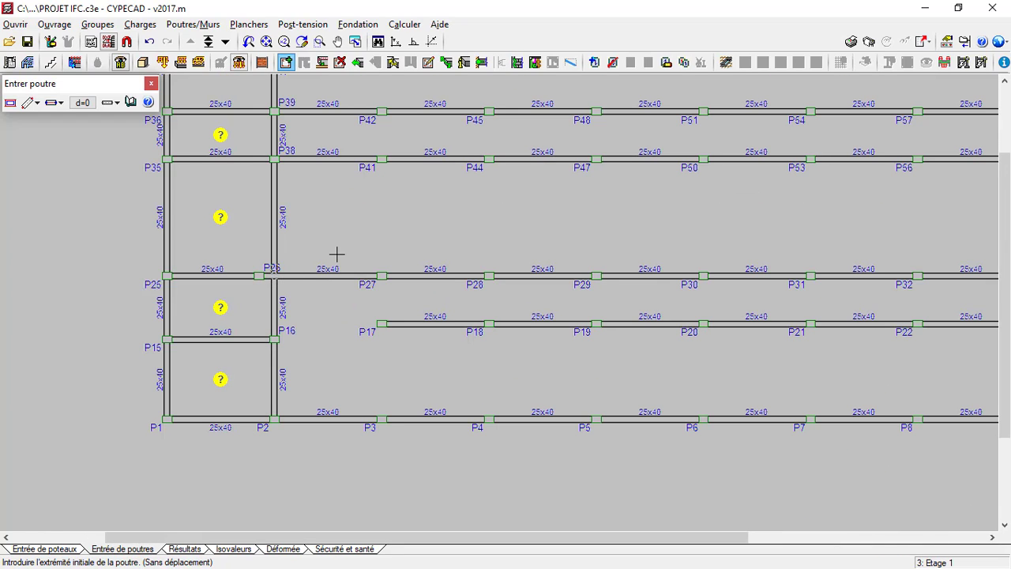
scroll(337, 253, "down", 2)
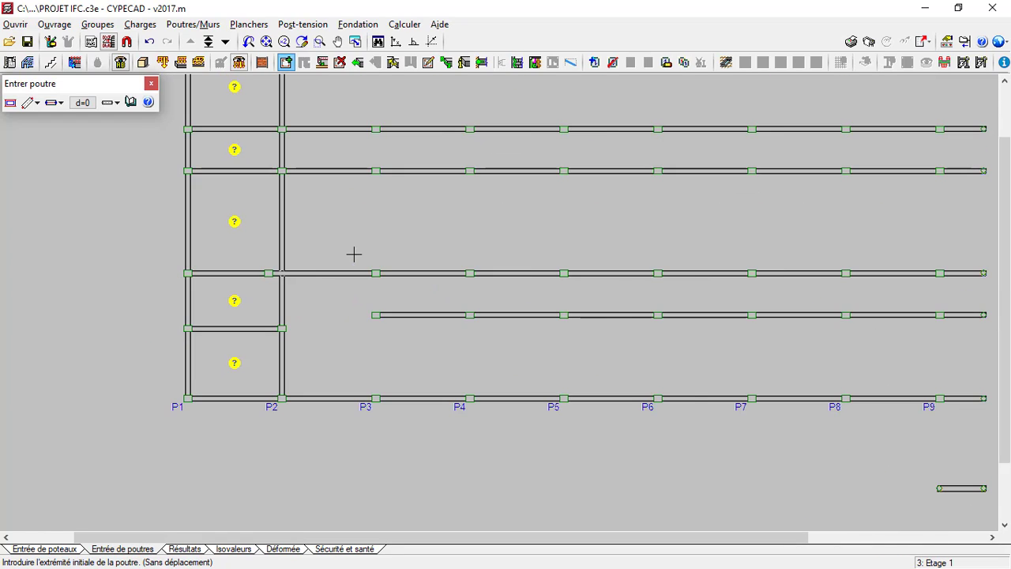
left_click(373, 385)
scroll(355, 293, "down", 1)
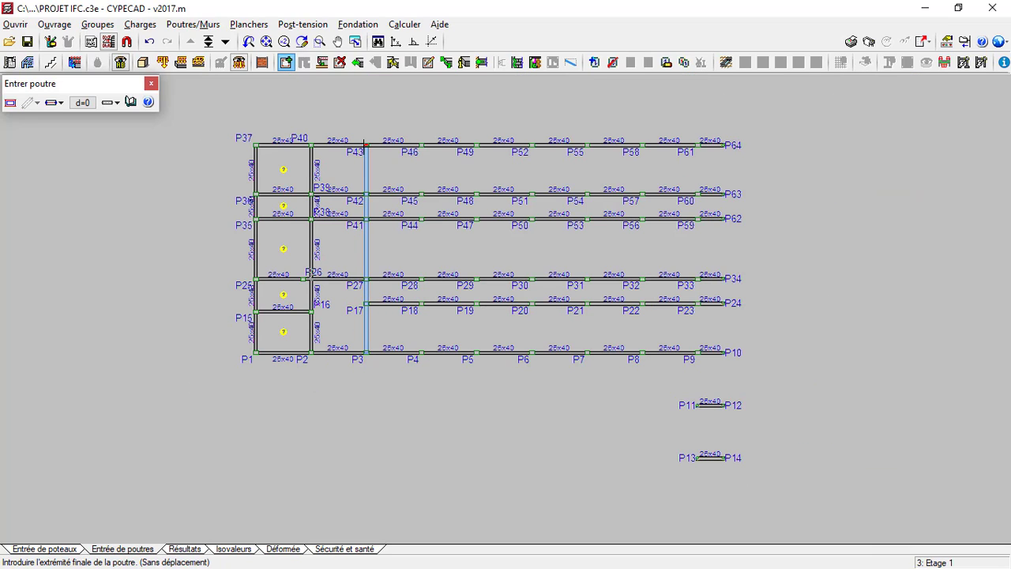
left_click(366, 144)
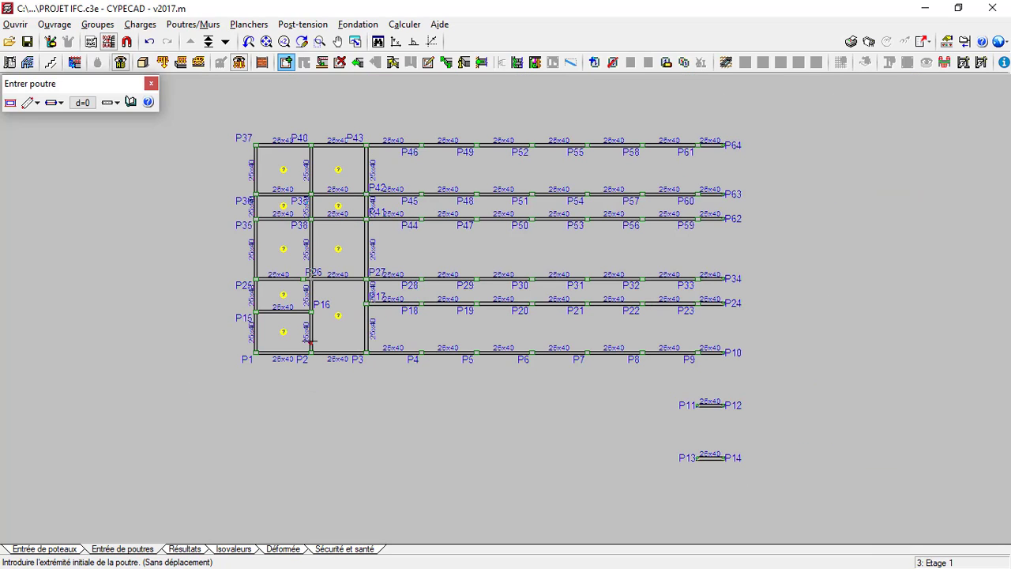
Step: Extend the P15–P16 beam line with a beam from column P16 to the transverse beam between P3 and P17
scroll(311, 313, "up", 1)
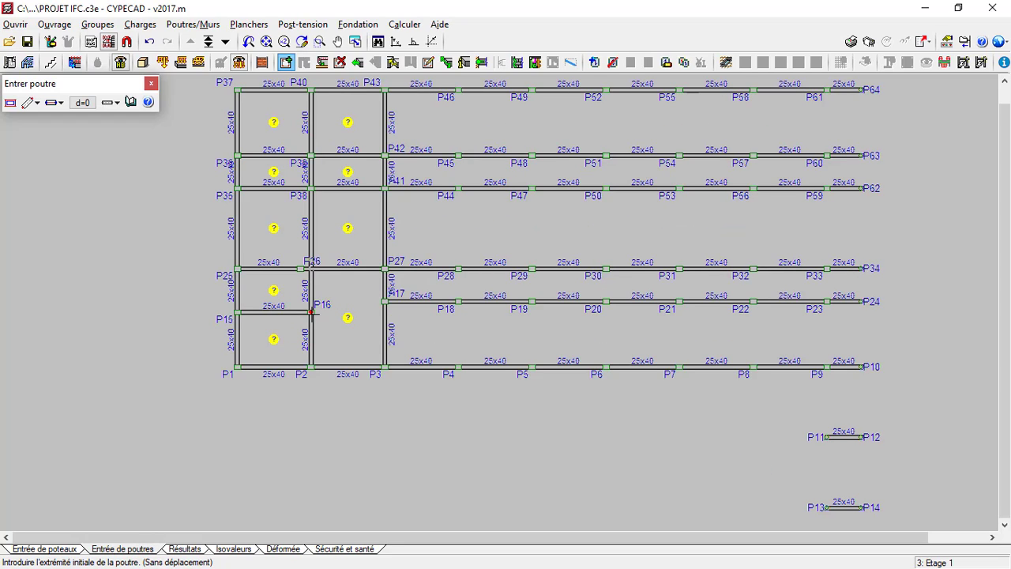
left_click(310, 313)
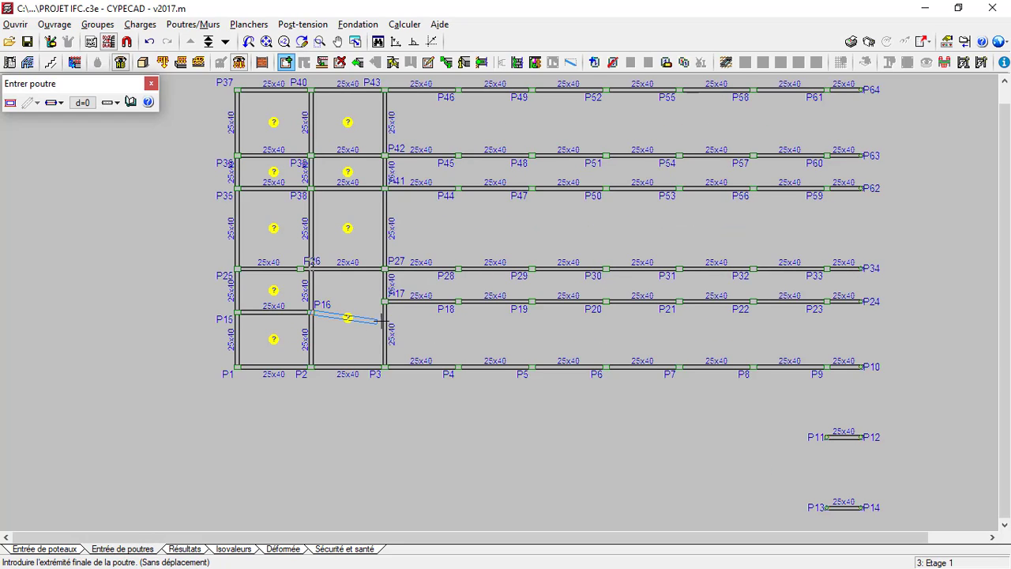
scroll(387, 313, "up", 2)
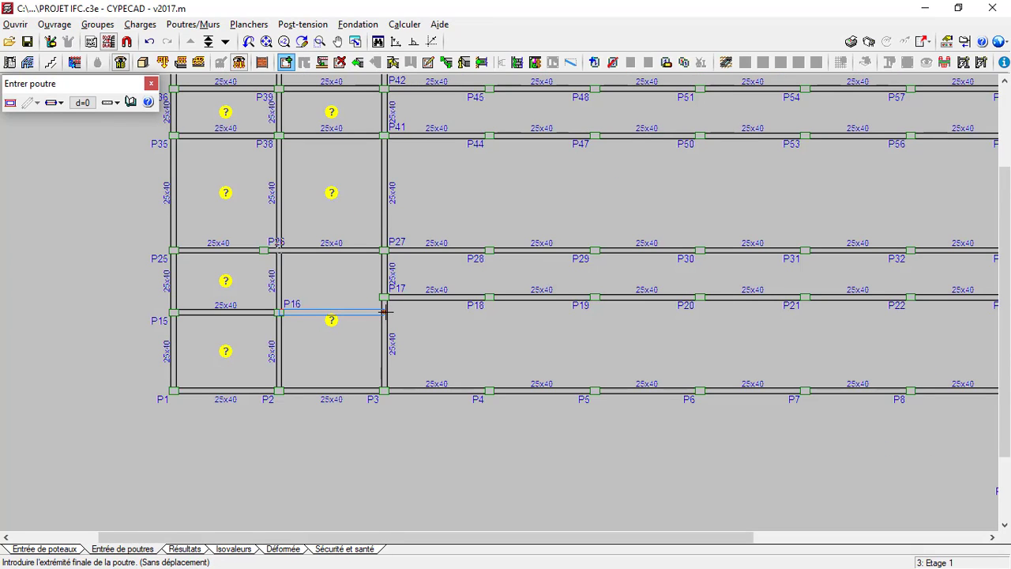
left_click(385, 313)
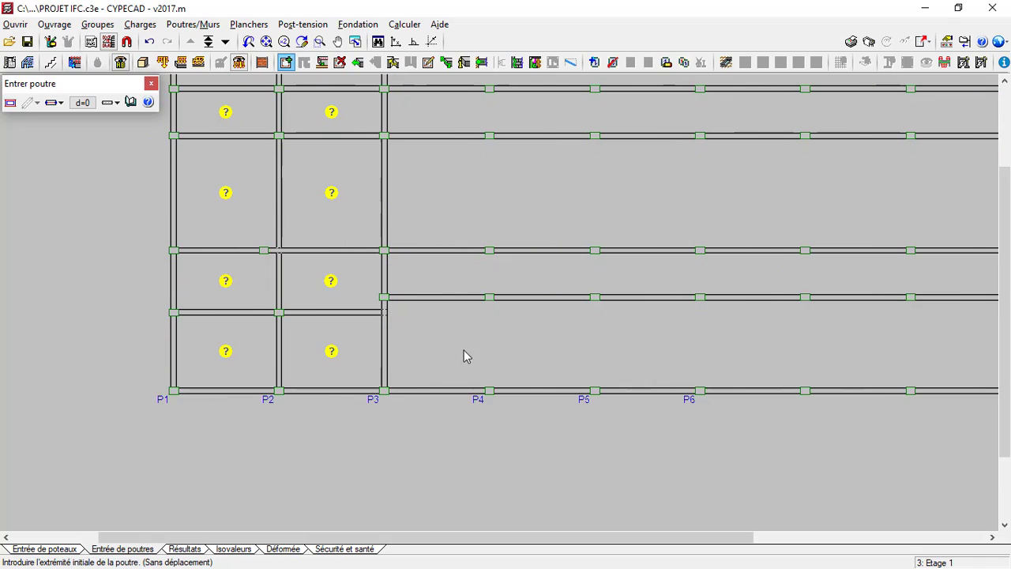
Step: Draw transverse beams from column P4 to P46, P5 to P49 and P6 to P52
left_click(488, 389)
scroll(488, 390, "down", 3)
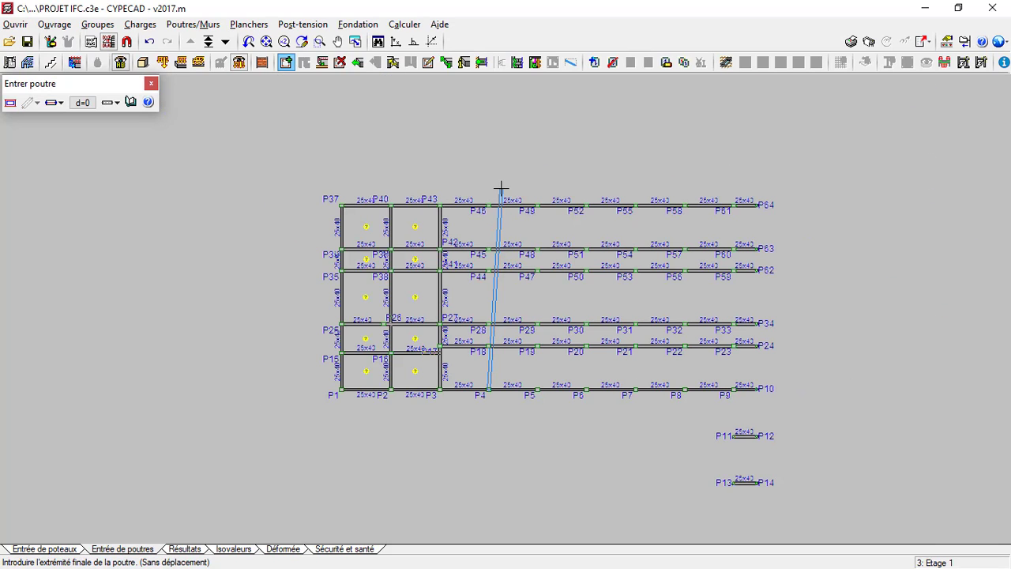
left_click(487, 204)
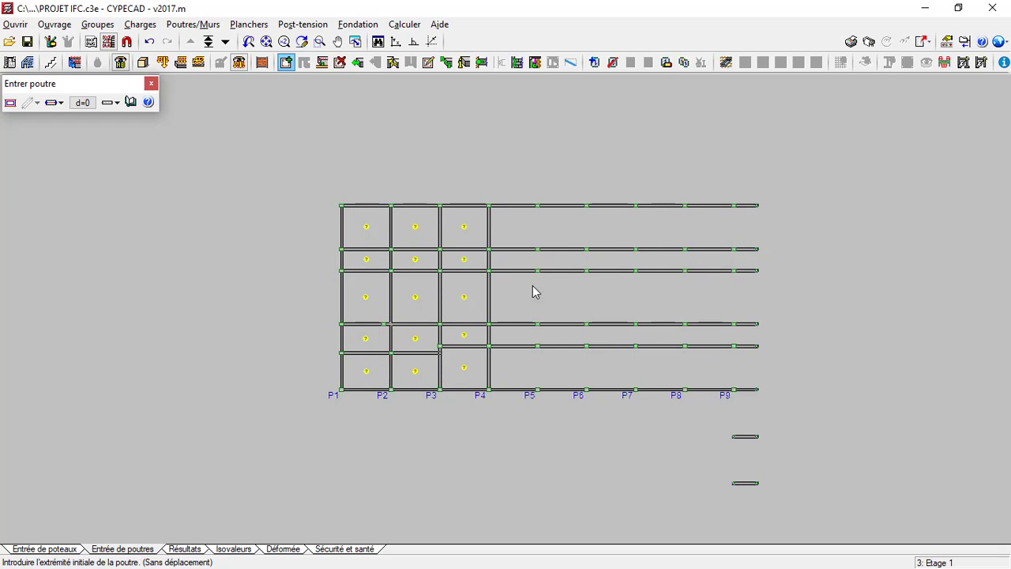
left_click(539, 388)
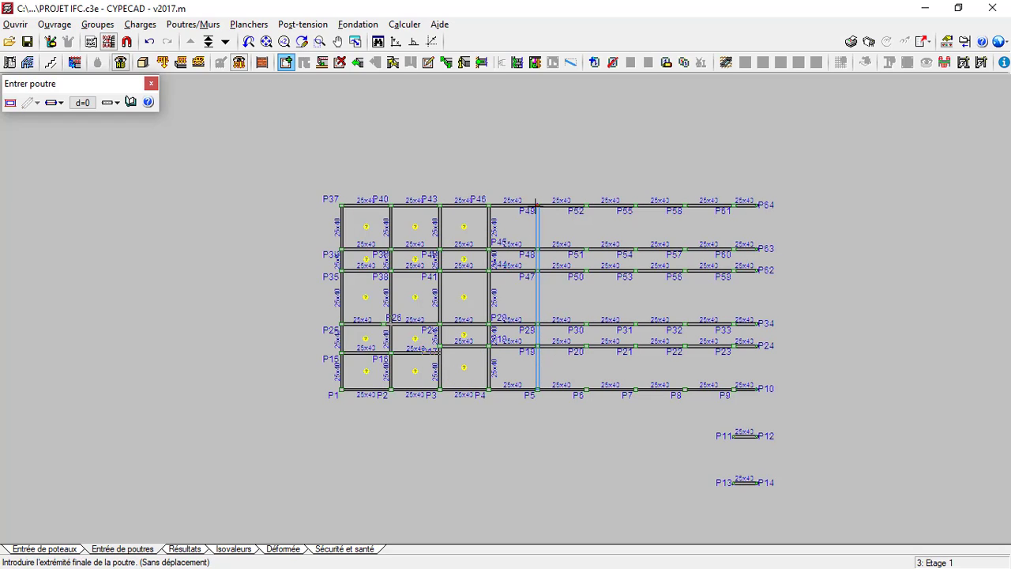
left_click(537, 204)
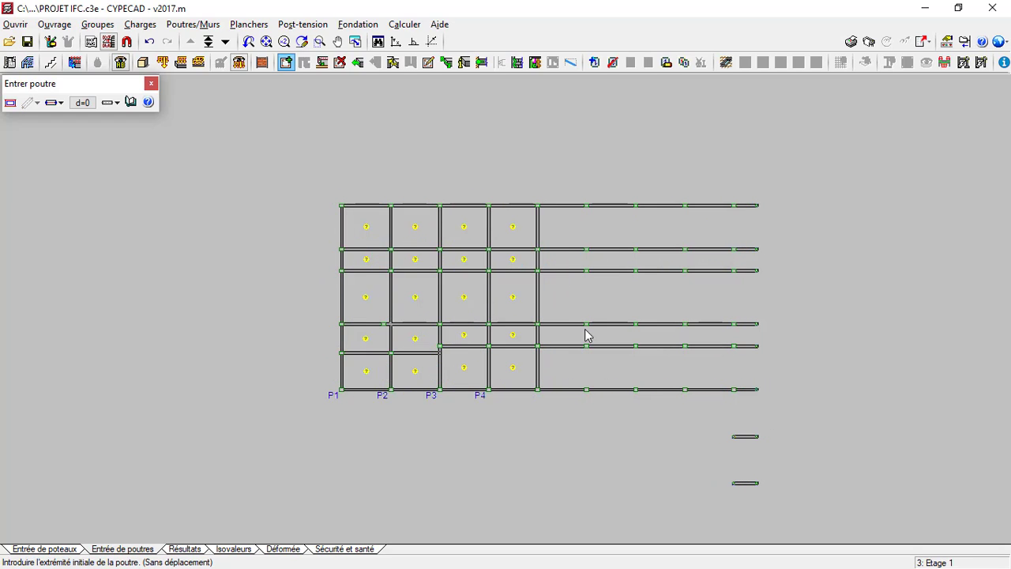
left_click(587, 389)
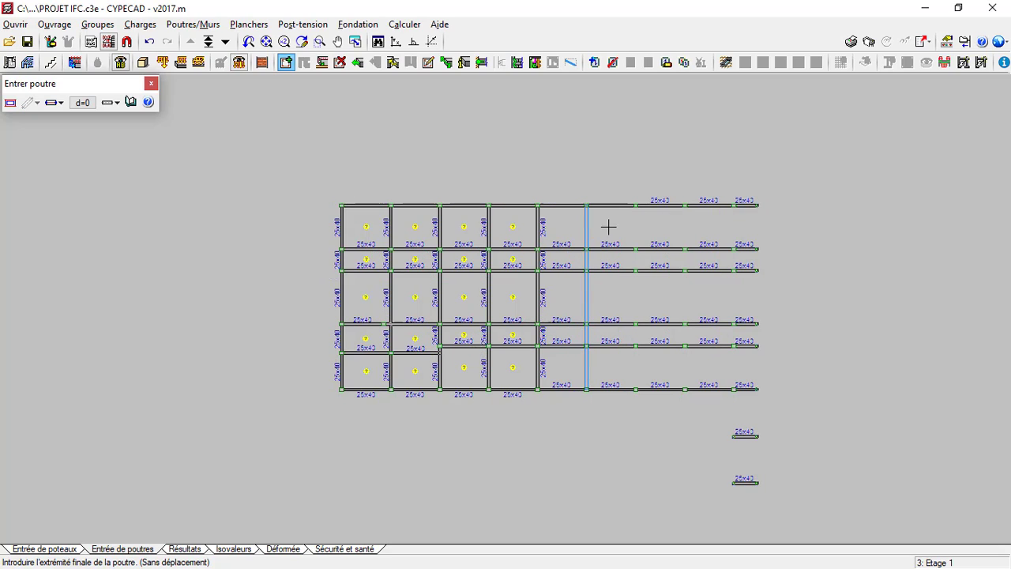
left_click(586, 204)
Step: Draw transverse beams from column P7 to P55, P8 to P58 and P9 to P61
left_click(635, 389)
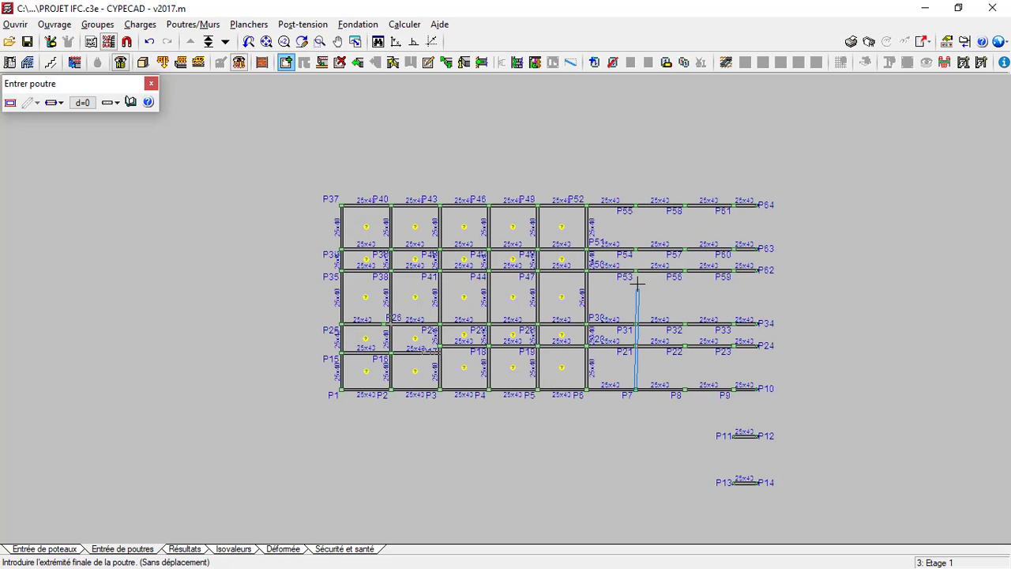
left_click(635, 204)
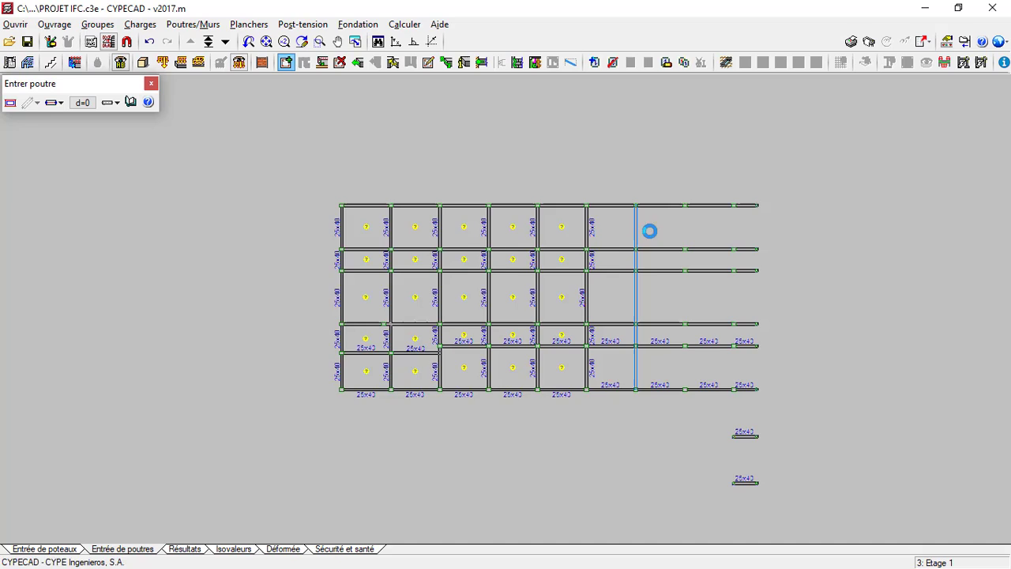
left_click(685, 388)
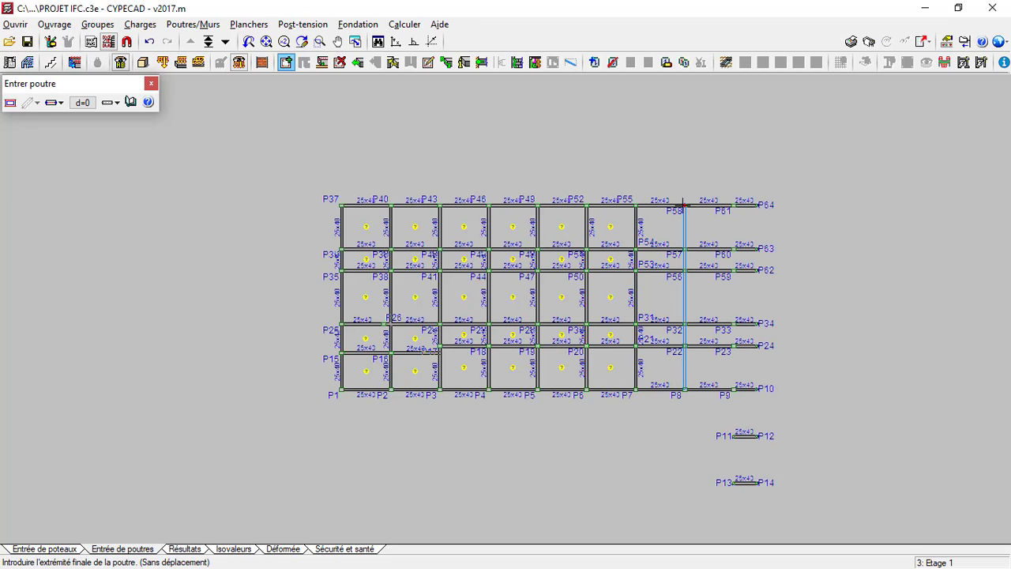
left_click(685, 204)
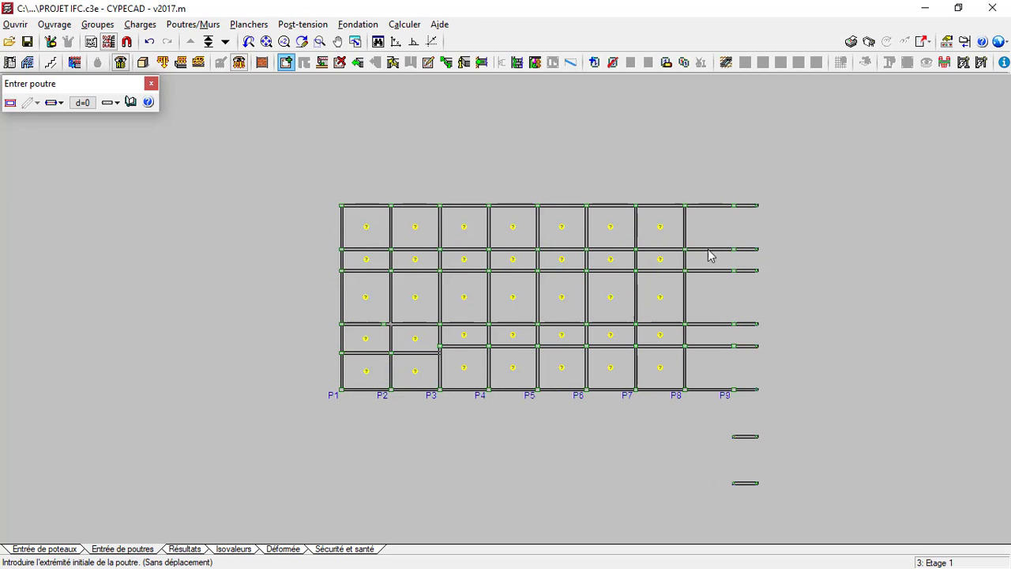
left_click(736, 388)
left_click(735, 205)
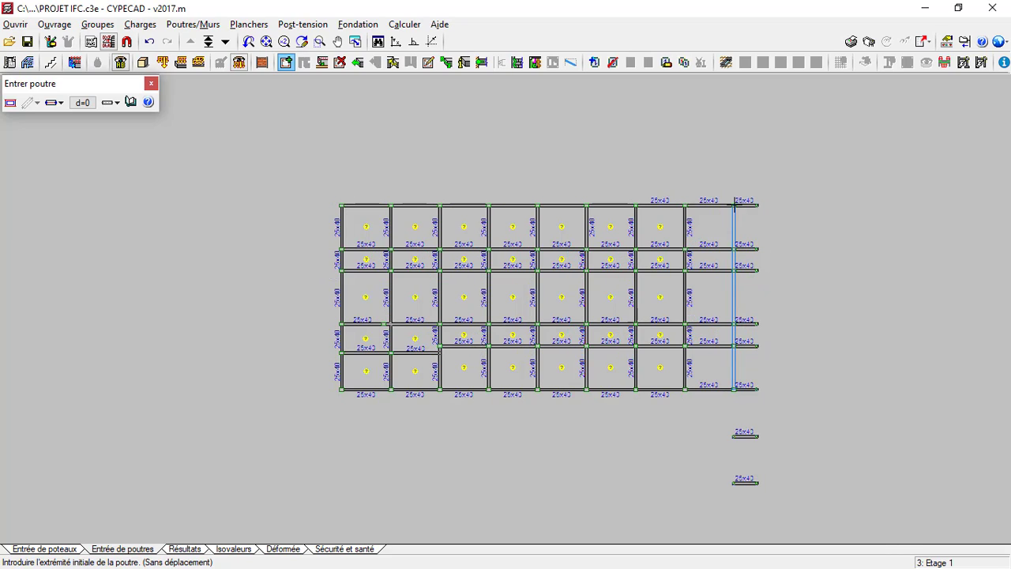
Step: Close the end bays with beams from column P13 to P9 and from P14 to P64
left_click(735, 483)
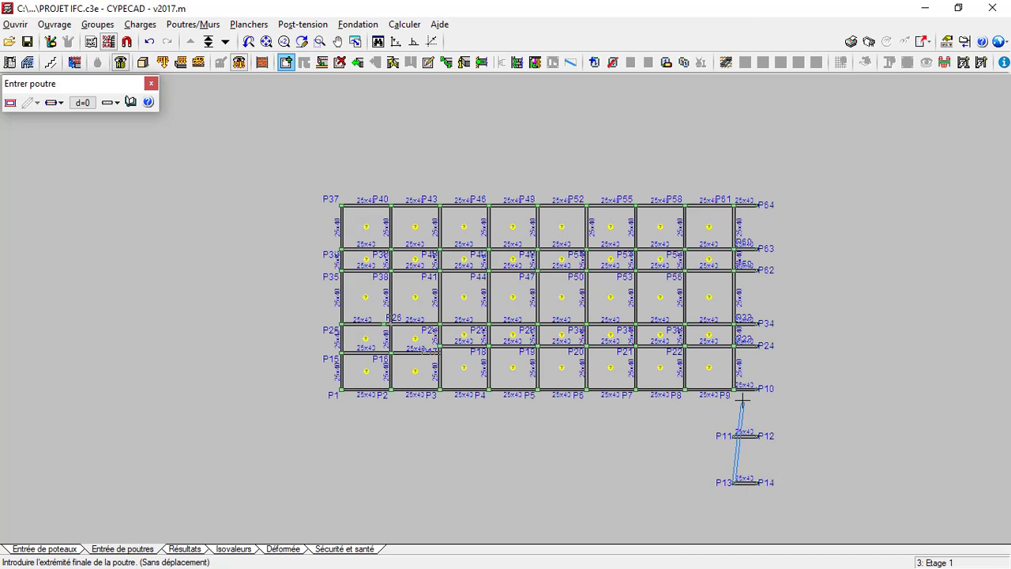
left_click(734, 388)
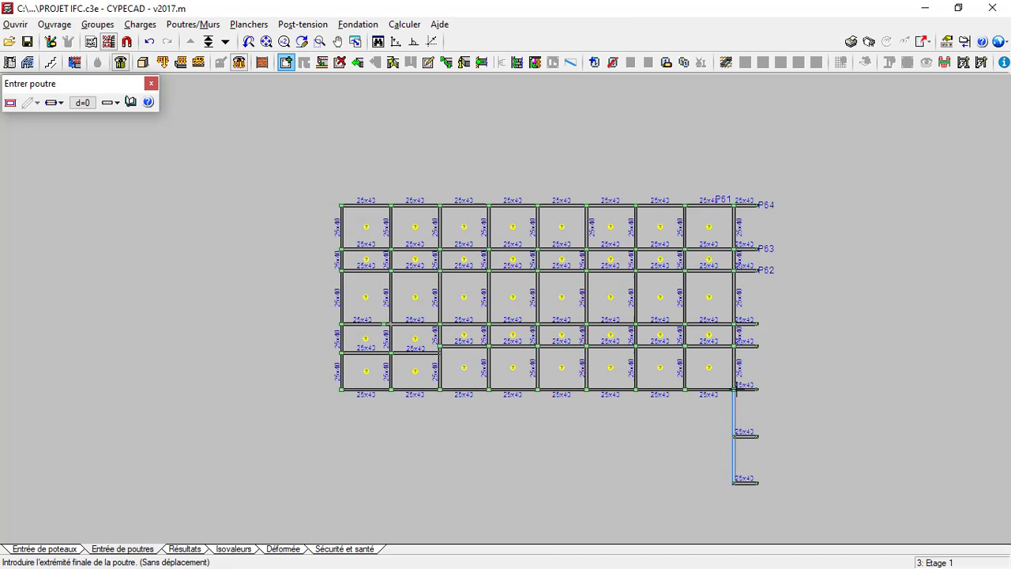
left_click(757, 484)
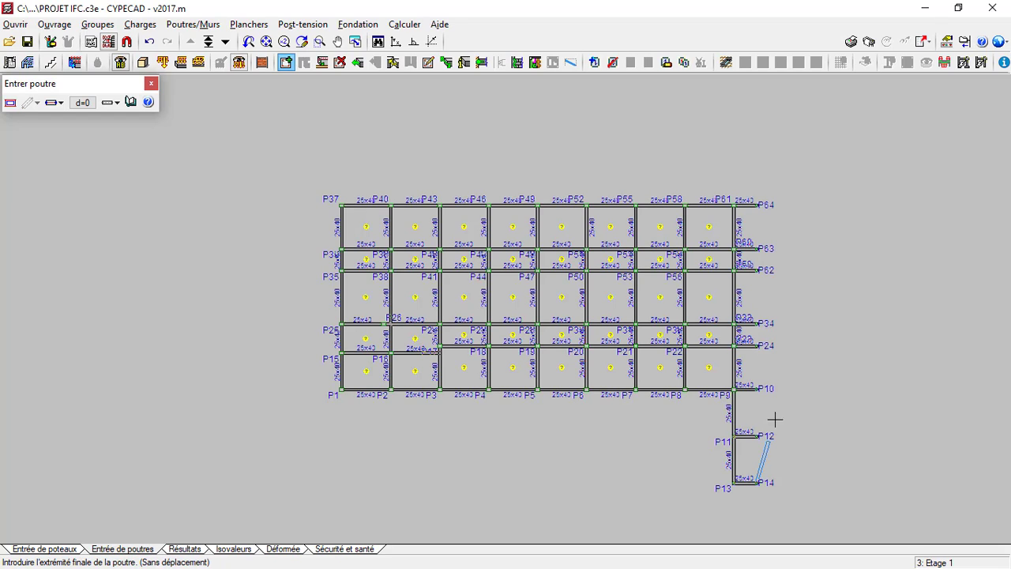
left_click(757, 205)
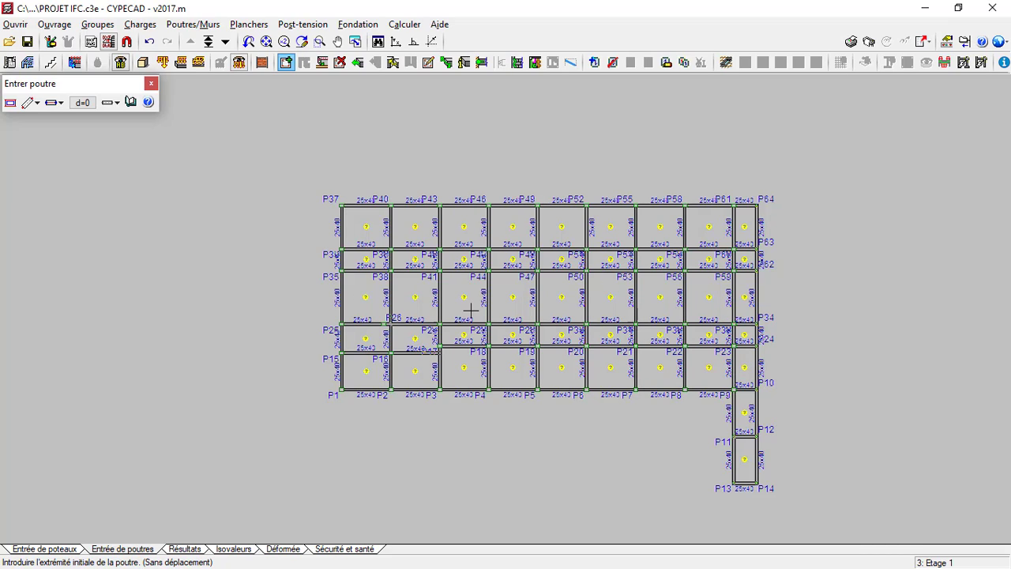
Step: Go down to the RDC floor group and view its whole beam layout
left_click(225, 41)
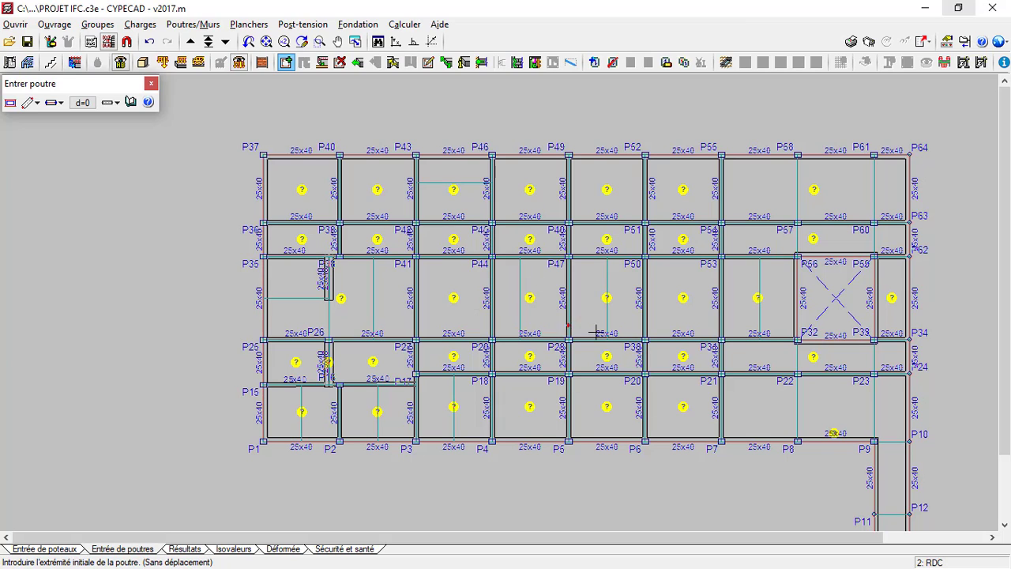
scroll(515, 149, "down", 3)
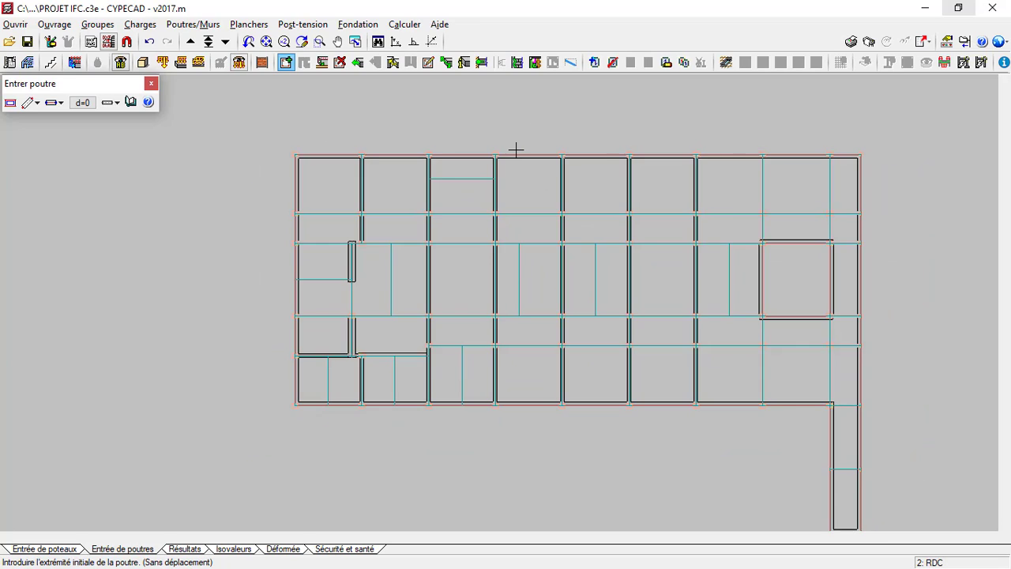